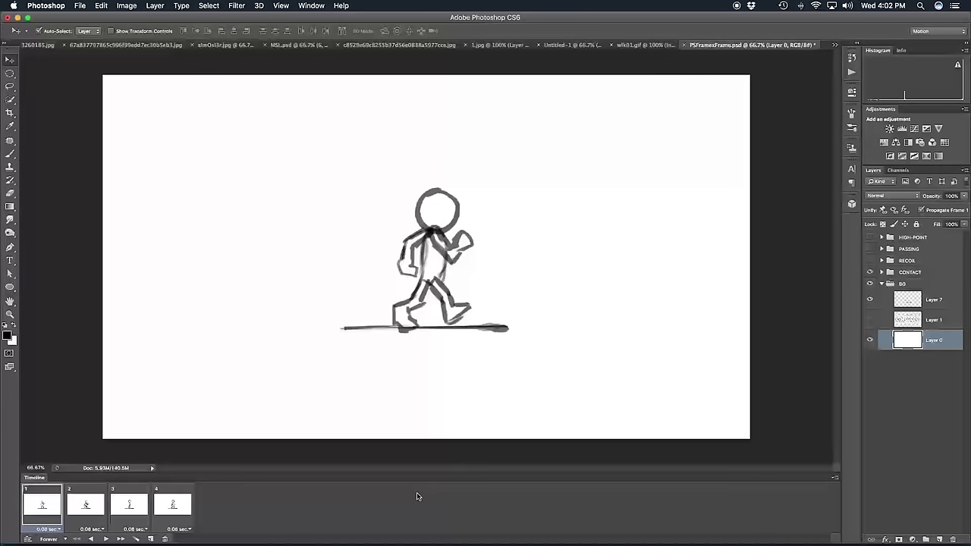
- Play the four-frame walk cycle in the Timeline, then stop it on the fourth frame
left_click(106, 539)
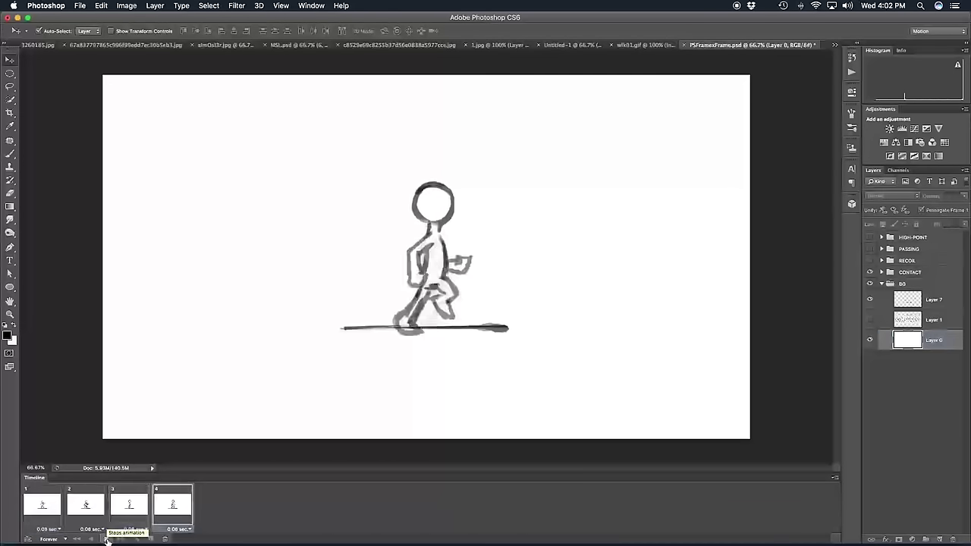
left_click(106, 539)
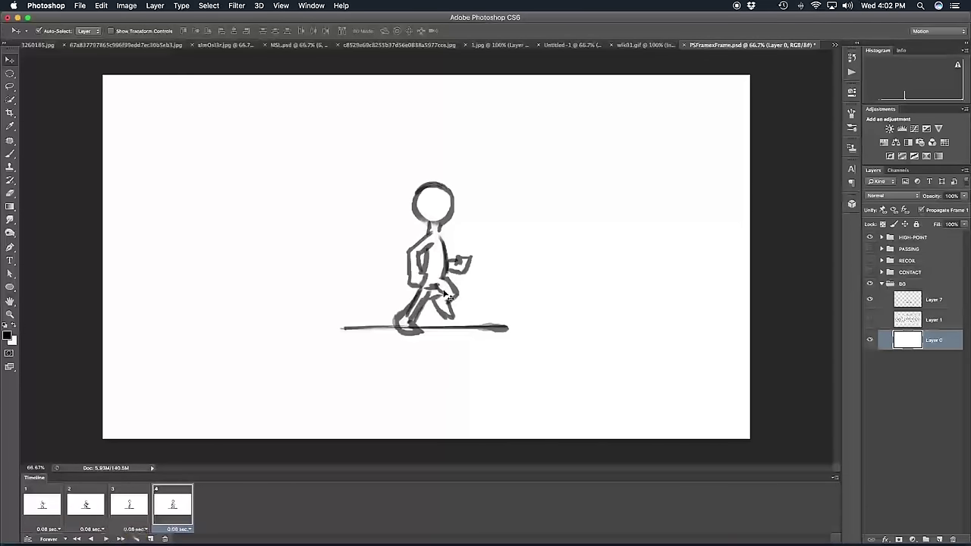
left_click(80, 6)
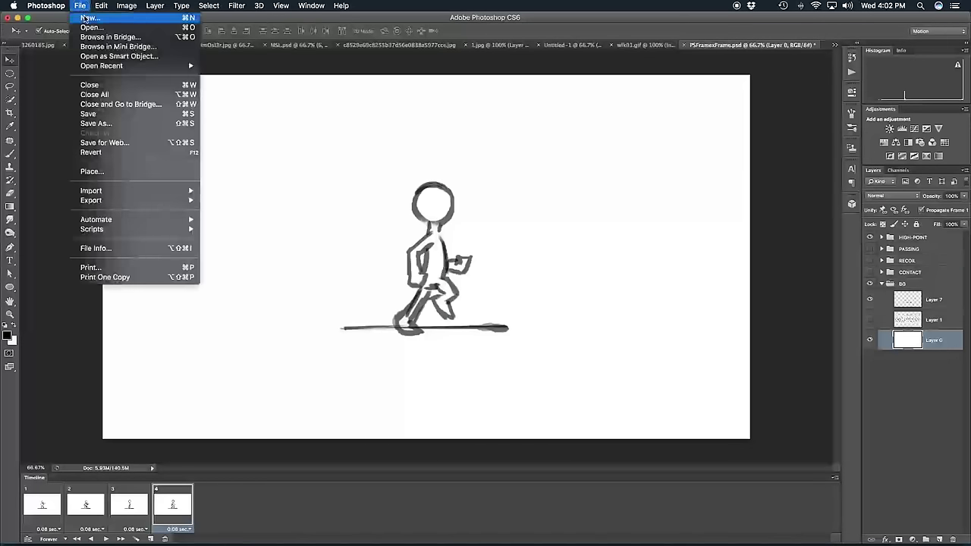
- Create a document named 'Character Walk' with the Film & Video HDTV 1080p preset (1920×1080)
left_click(88, 19)
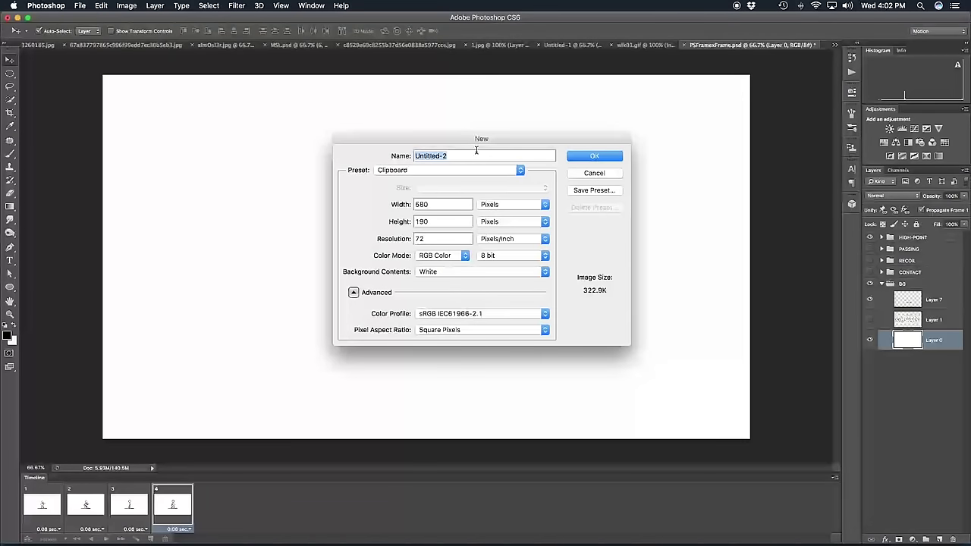
type("Character Walk")
left_click(458, 172)
left_click(426, 251)
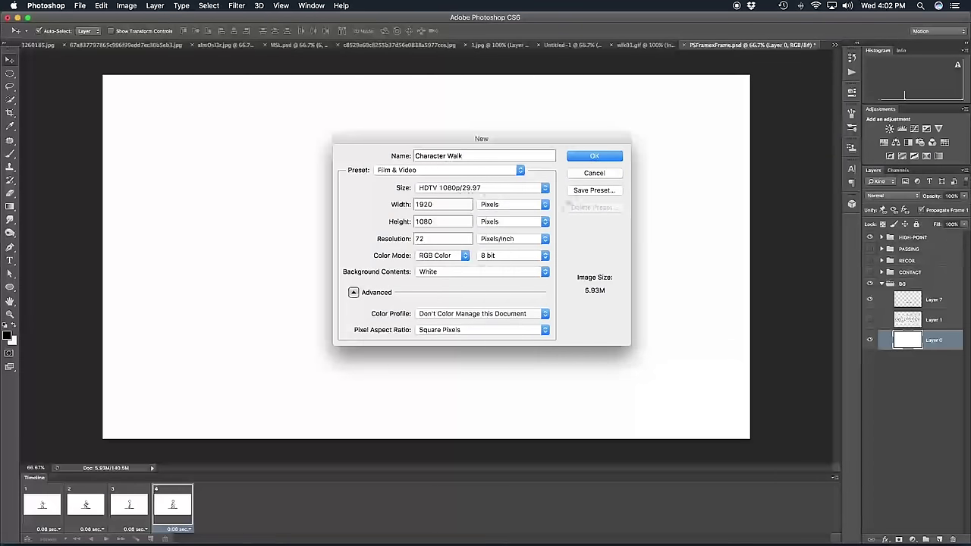
left_click(585, 161)
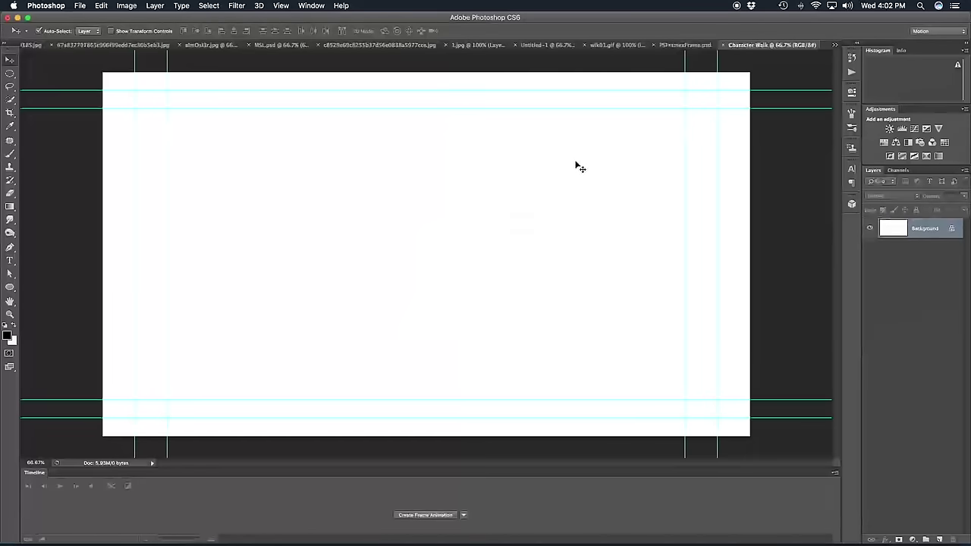
- Clear all guides from the Character Walk canvas and reset the Motion workspace to default
left_click(282, 5)
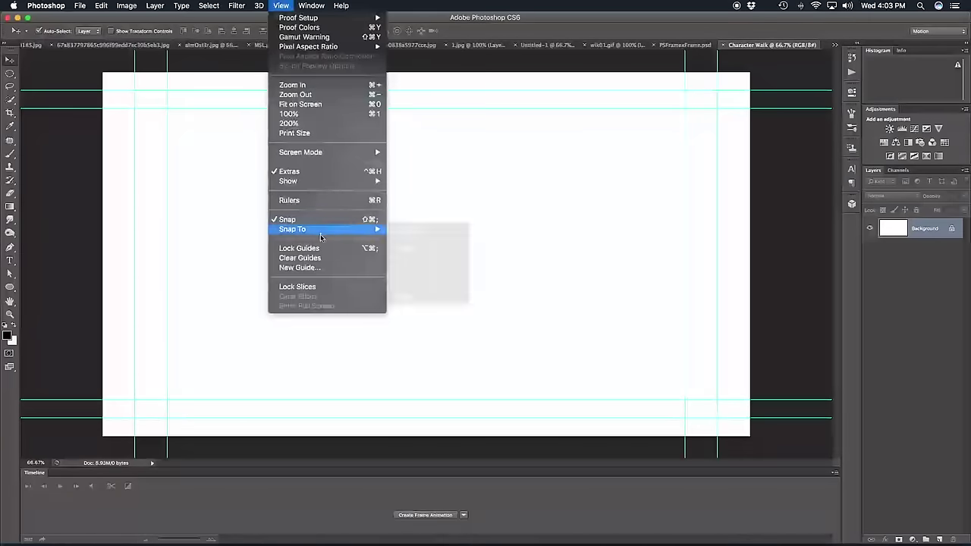
left_click(319, 259)
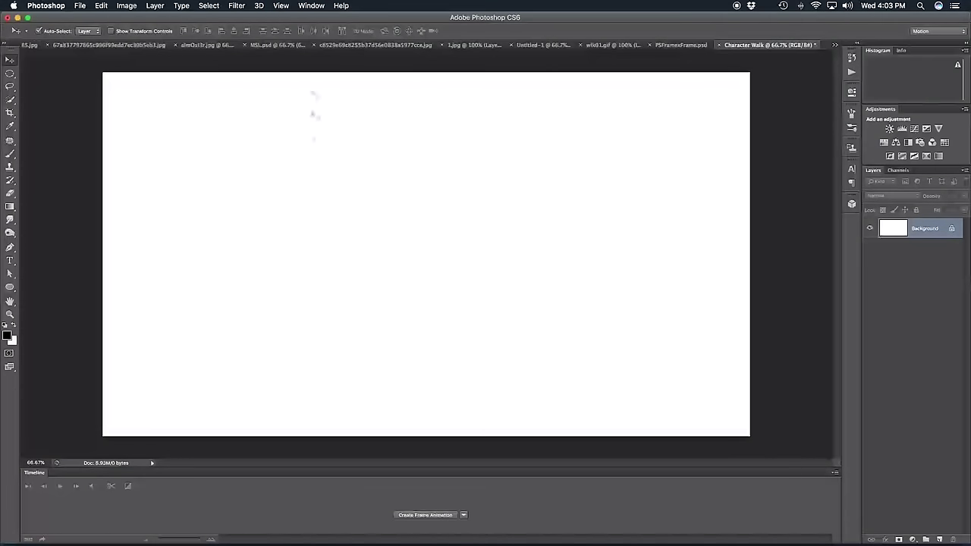
left_click(311, 5)
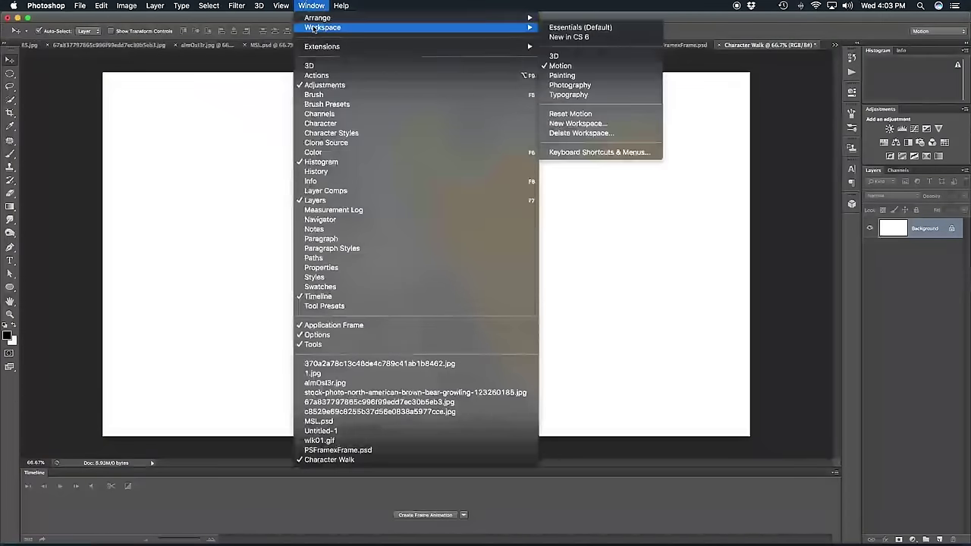
mouse_move(492, 28)
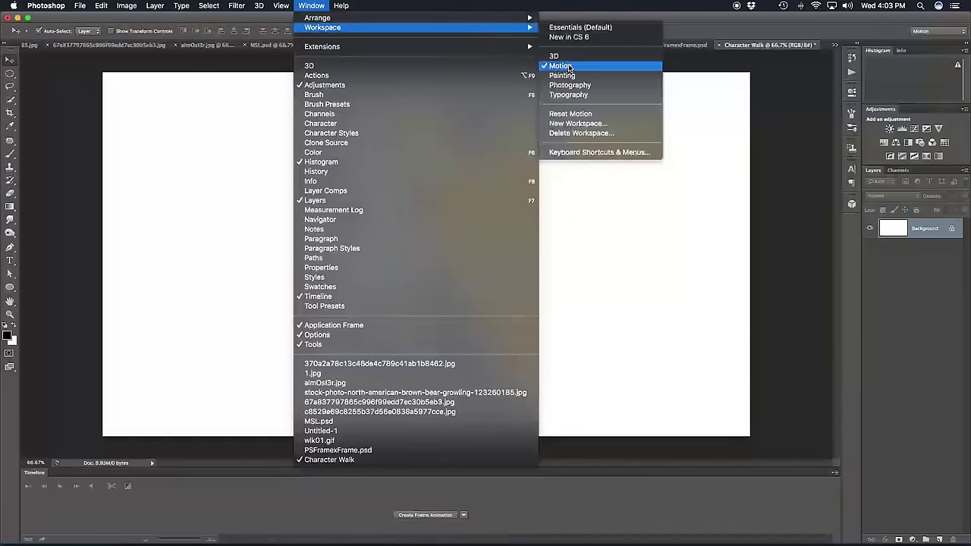
left_click(584, 114)
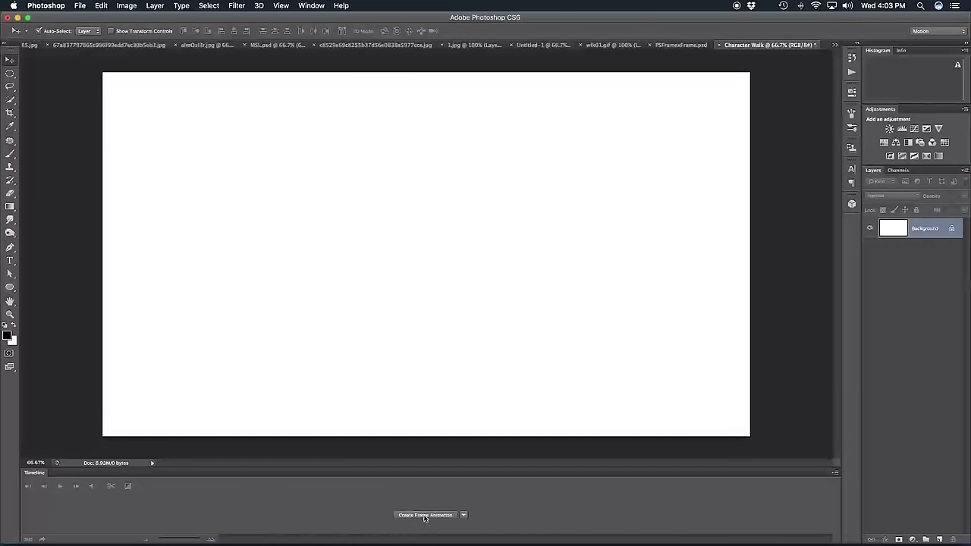
- Create a frame animation in the Timeline with its first frame
left_click(464, 516)
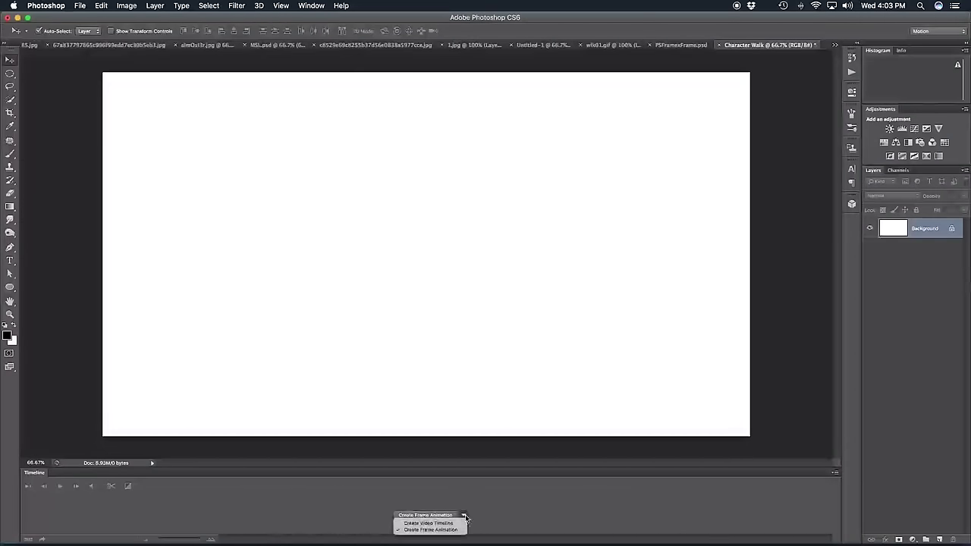
left_click(417, 530)
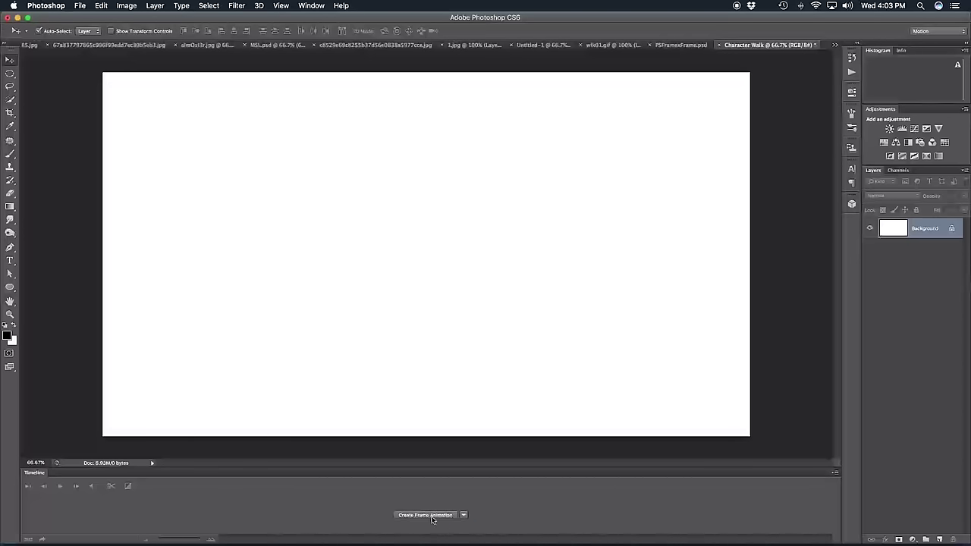
left_click(431, 516)
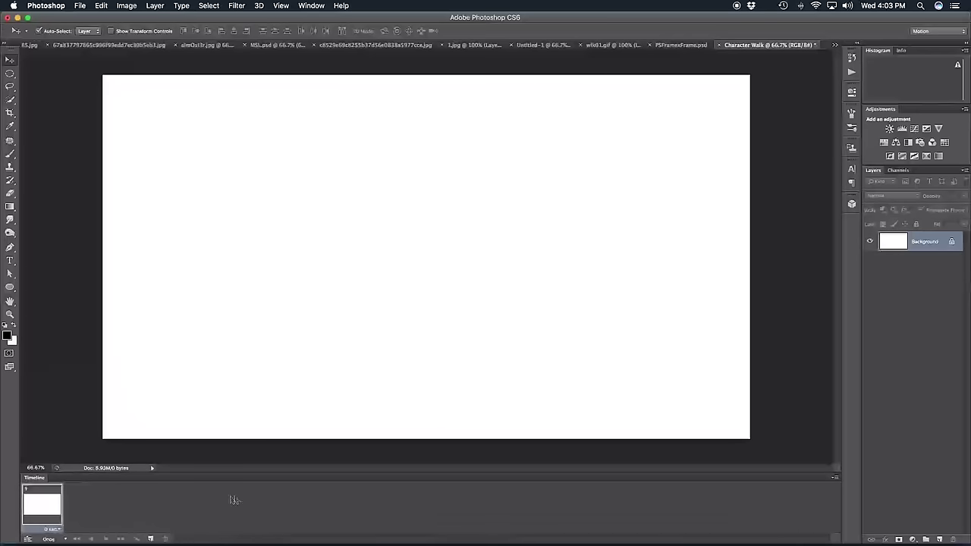
- Set the Animation Panel Options to use the largest thumbnail size
left_click(835, 478)
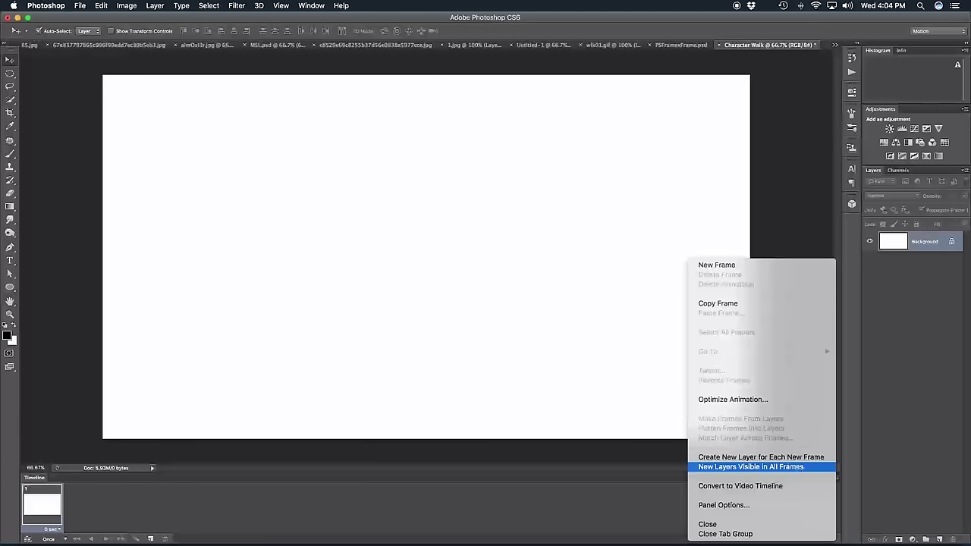
left_click(717, 505)
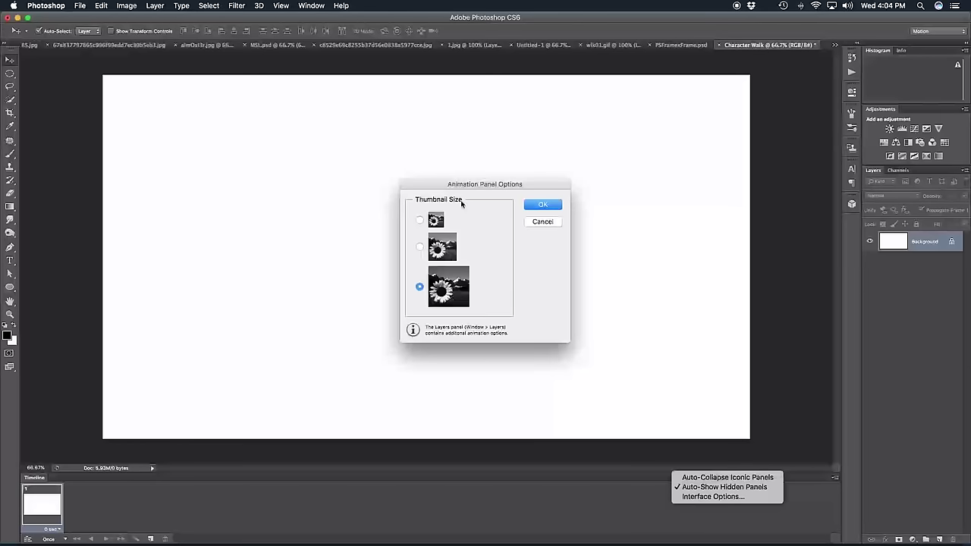
left_click(550, 207)
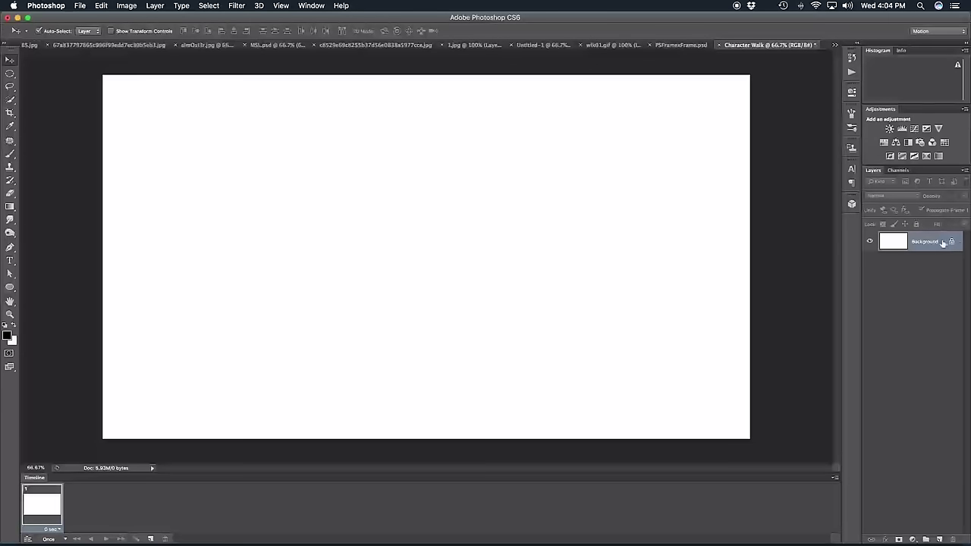
- Add a new layer and name it Torso
left_click(939, 540)
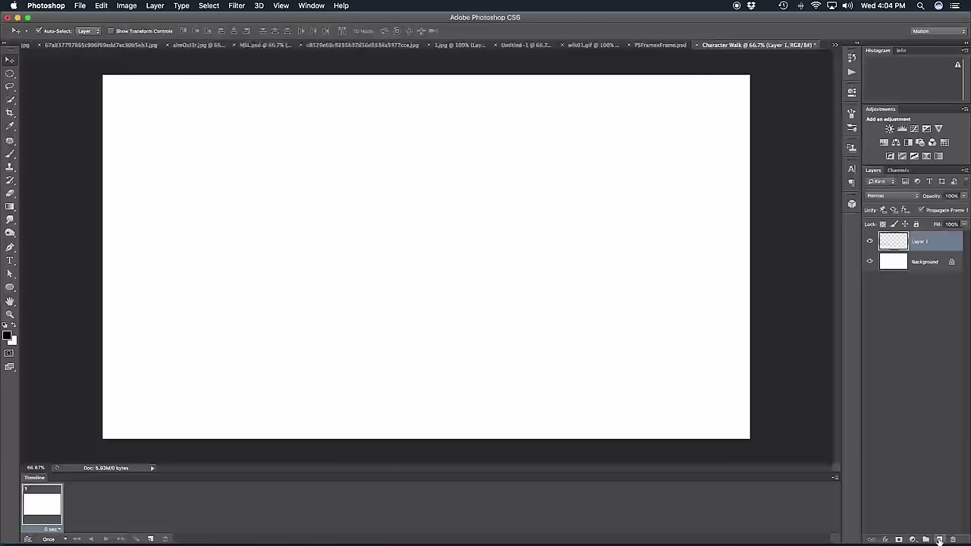
double_click(920, 241)
key("BackSpace")
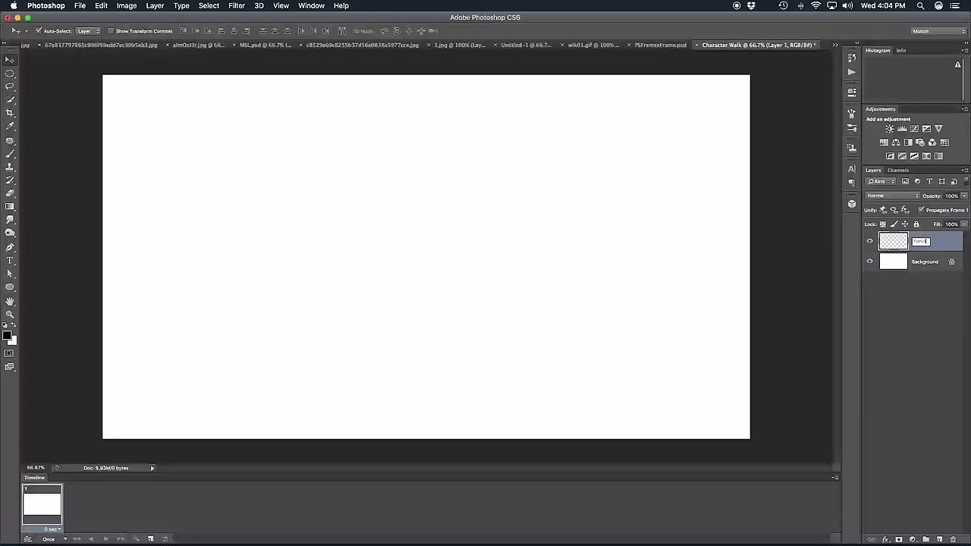
type("Torso")
key("Return")
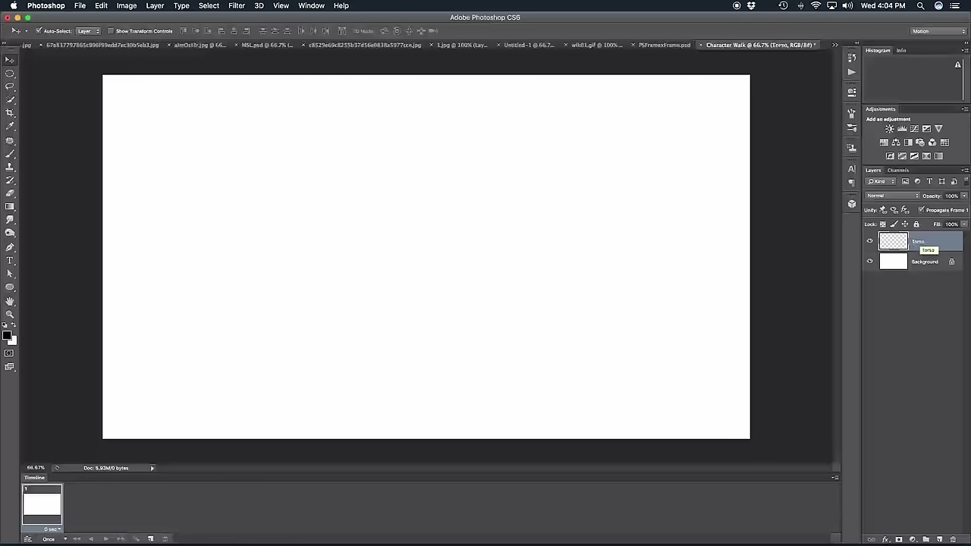
- Use a bristle brush at 60% opacity to sketch a round head and oval torso
left_click(10, 155)
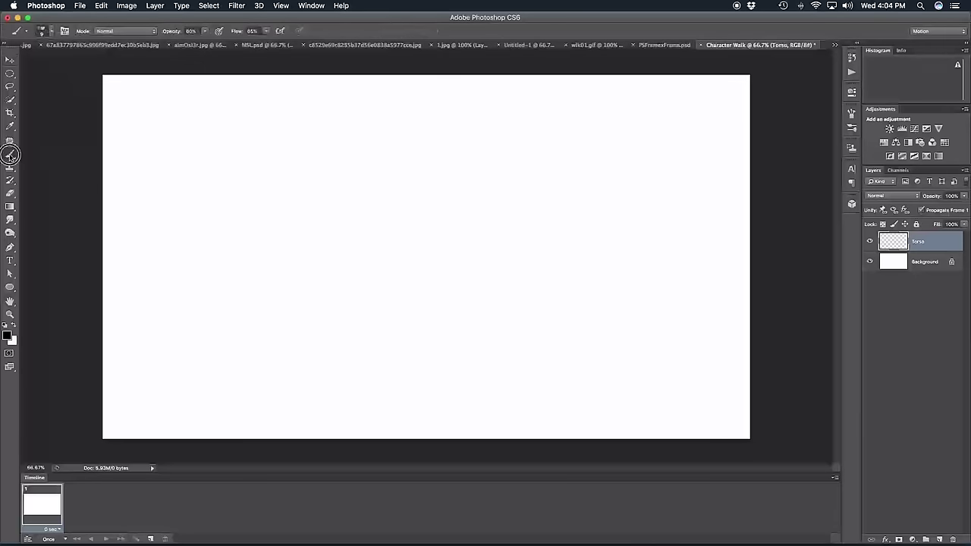
left_click(44, 31)
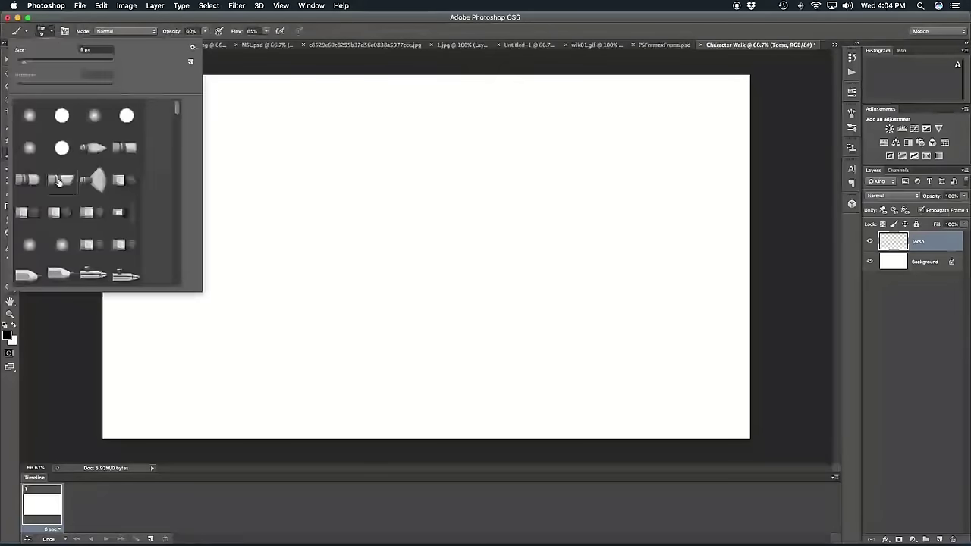
left_click(99, 17)
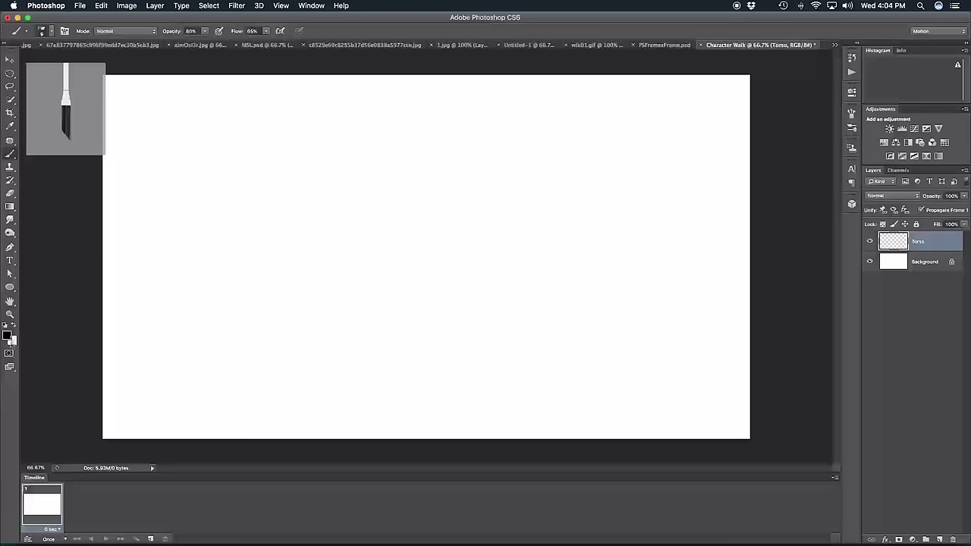
key("6")
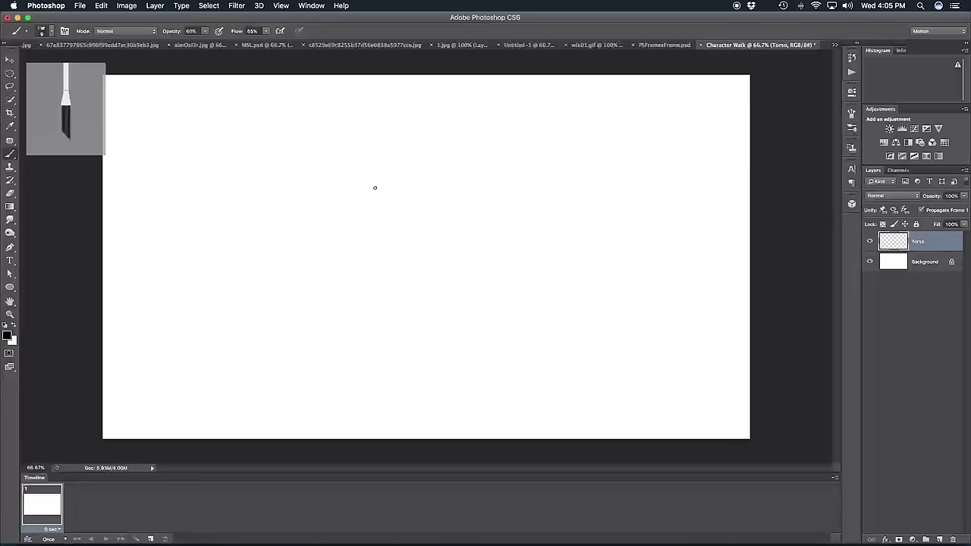
mouse_move(391, 171)
left_mouse_down()
mouse_move(445, 206)
mouse_move(425, 227)
mouse_move(410, 322)
left_mouse_up()
mouse_move(421, 239)
left_mouse_down()
mouse_move(413, 318)
mouse_move(431, 247)
left_mouse_up()
left_click_drag(418, 226, 447, 205)
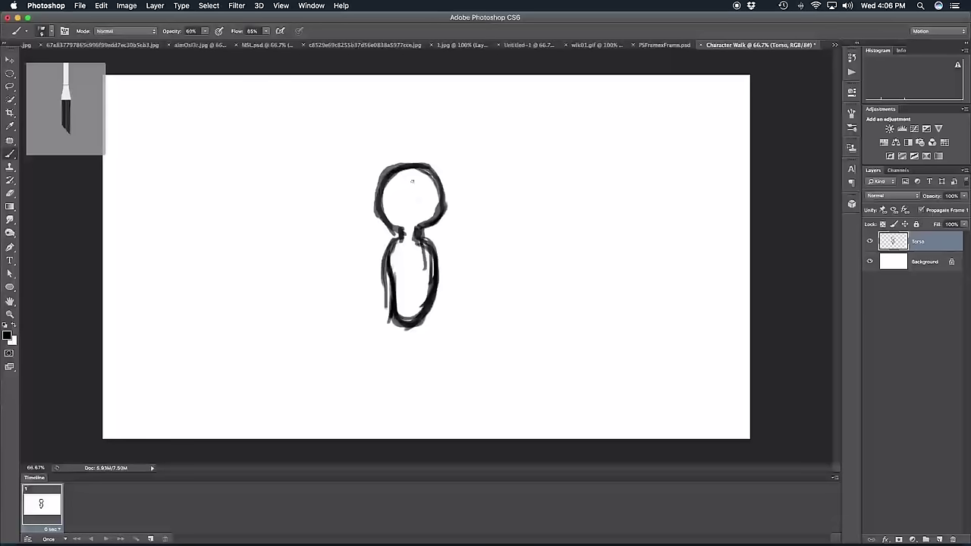
- Add a new layer named Front Arm above Torso
left_click(939, 539)
double_click(923, 240)
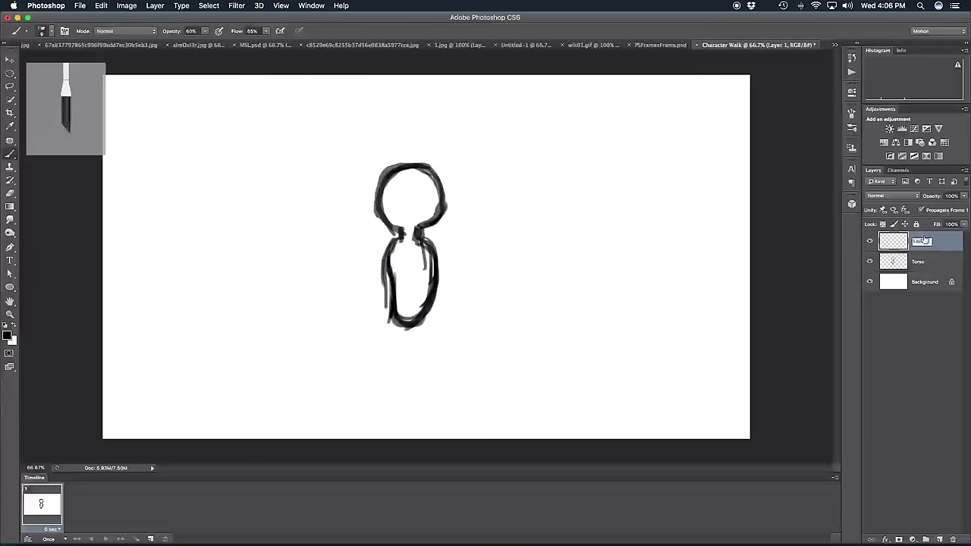
type("Front Arm")
key("Return")
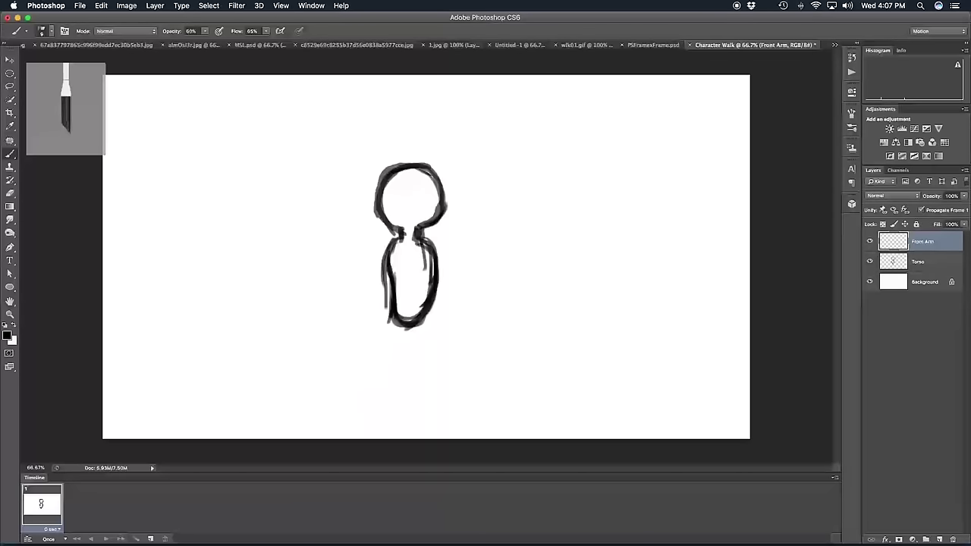
- Sketch the bent front arm, back arm, front leg and back leg in a walking pose
mouse_move(416, 255)
left_mouse_down()
mouse_move(439, 296)
mouse_move(479, 274)
left_mouse_up()
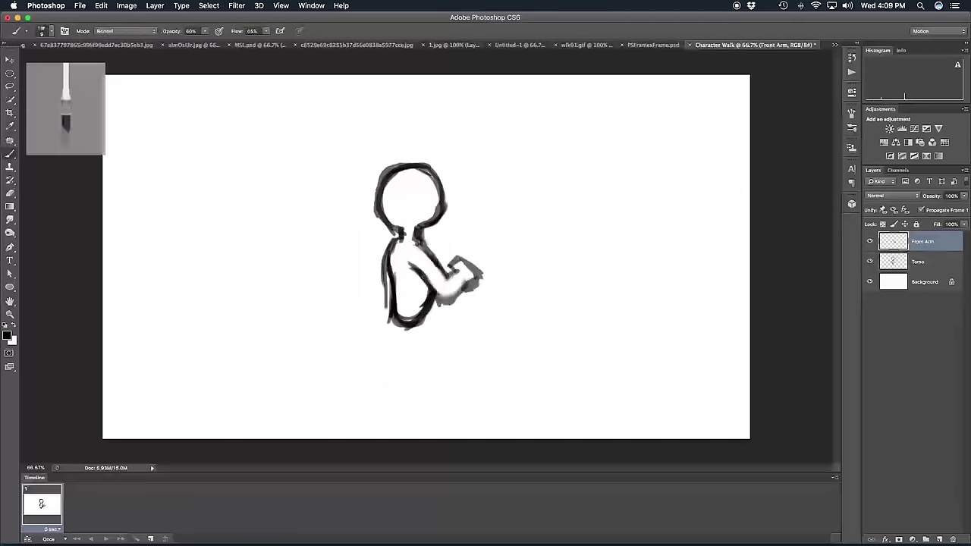
left_click_drag(406, 251, 455, 299)
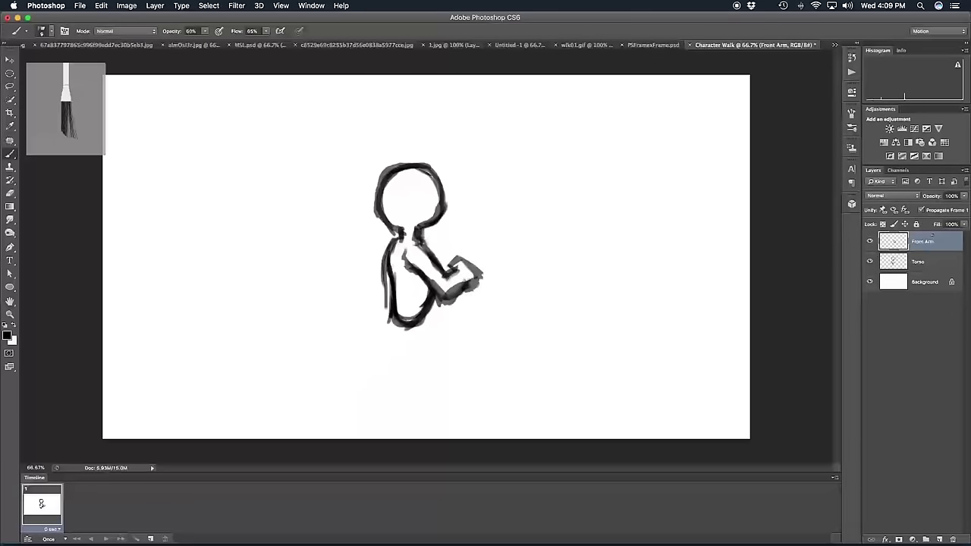
left_click_drag(379, 243, 356, 319)
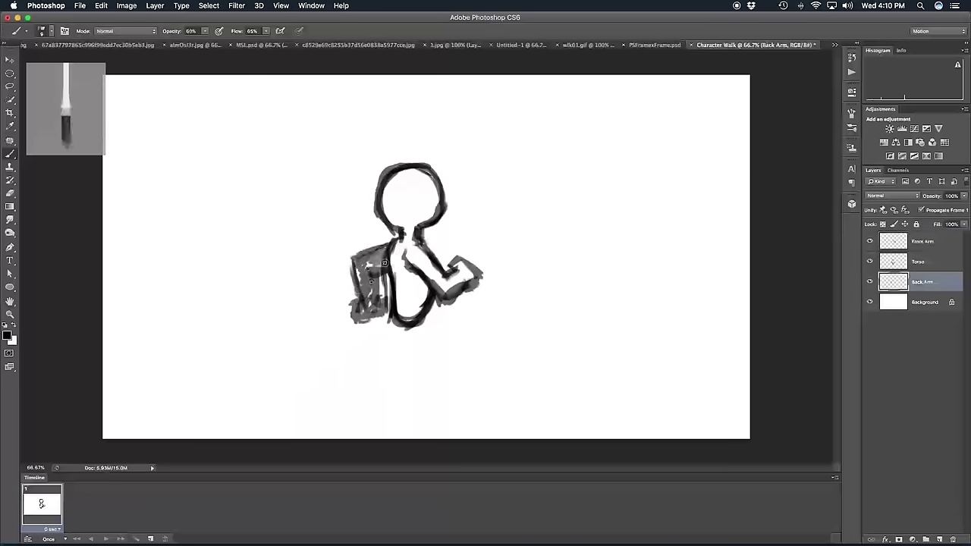
mouse_move(410, 303)
left_mouse_down()
mouse_move(361, 372)
mouse_move(402, 395)
left_mouse_up()
mouse_move(414, 325)
left_mouse_down()
mouse_move(474, 383)
mouse_move(444, 375)
left_mouse_up()
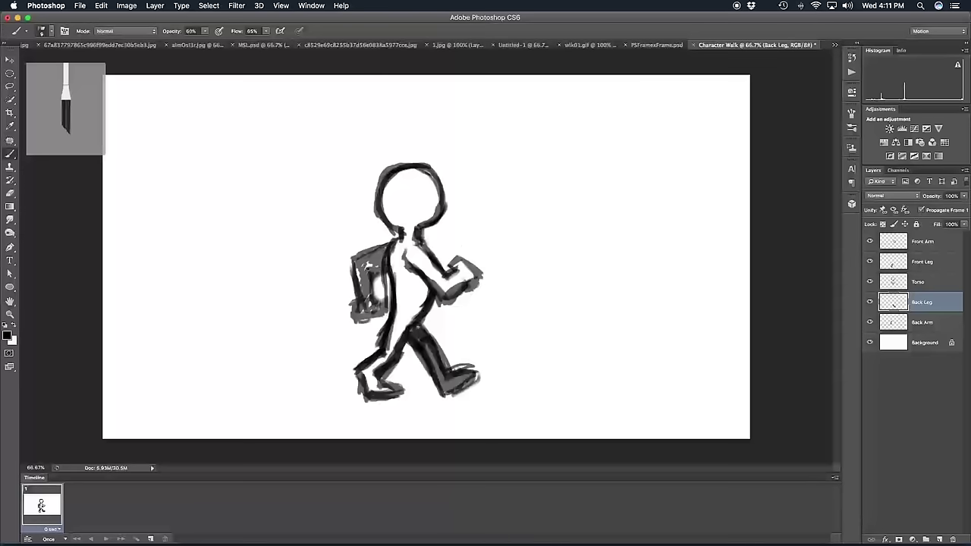
left_click(927, 242)
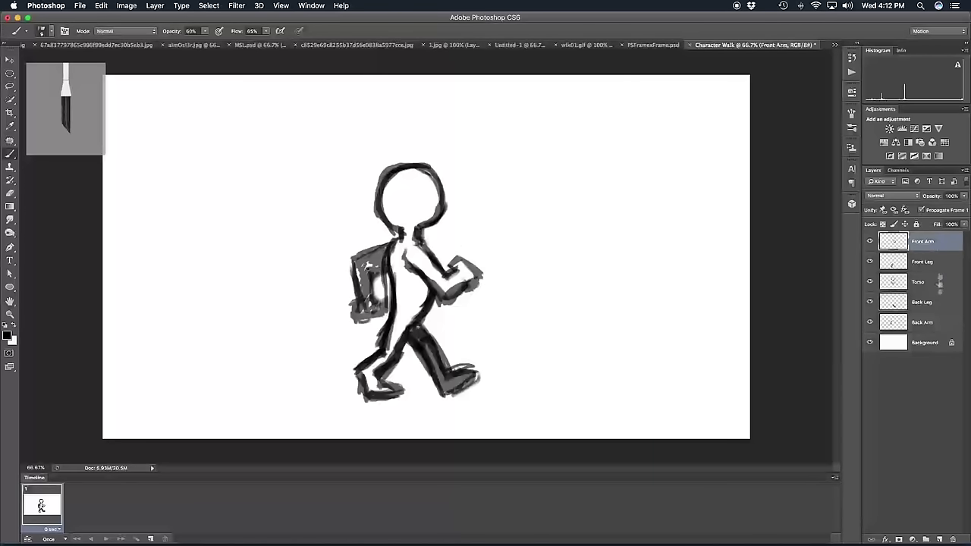
- Group the five body-part layers together and name the group CONTACT
left_click(935, 325, "shift")
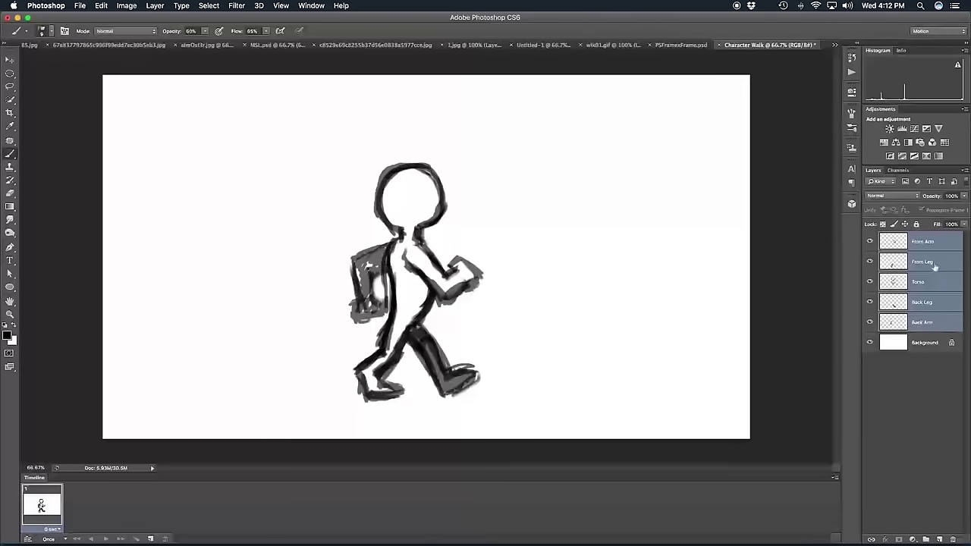
left_click_drag(933, 273, 926, 539)
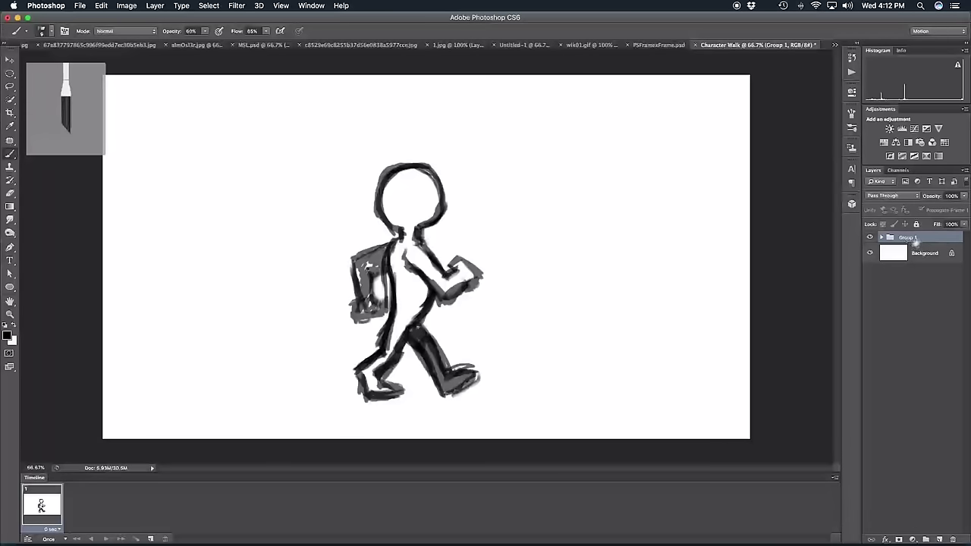
left_click(871, 238)
left_click(870, 238)
double_click(908, 238)
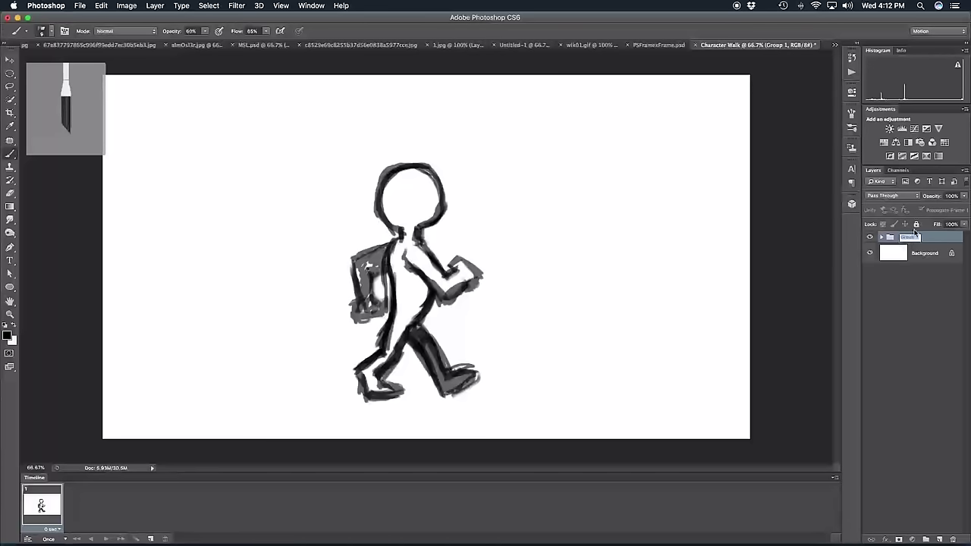
type("CONTACT")
key("Return")
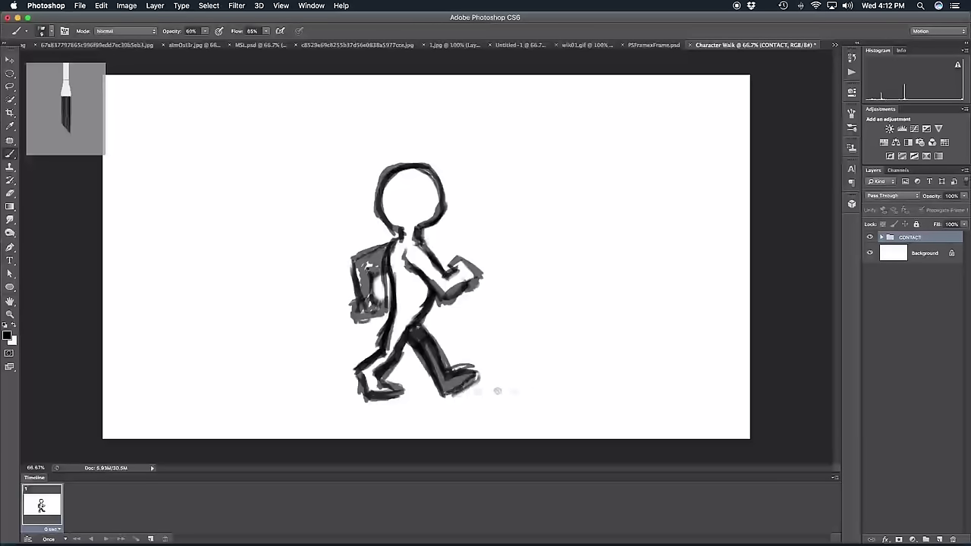
left_click(925, 253)
- On a new layer above Background, brush a straight horizontal line beneath the figure's feet
left_click(939, 539)
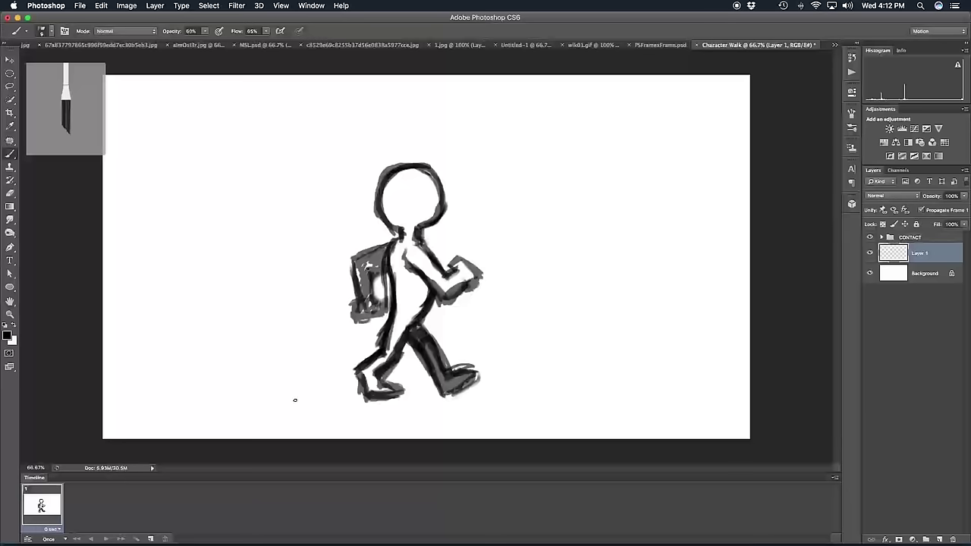
left_click(527, 399, "shift")
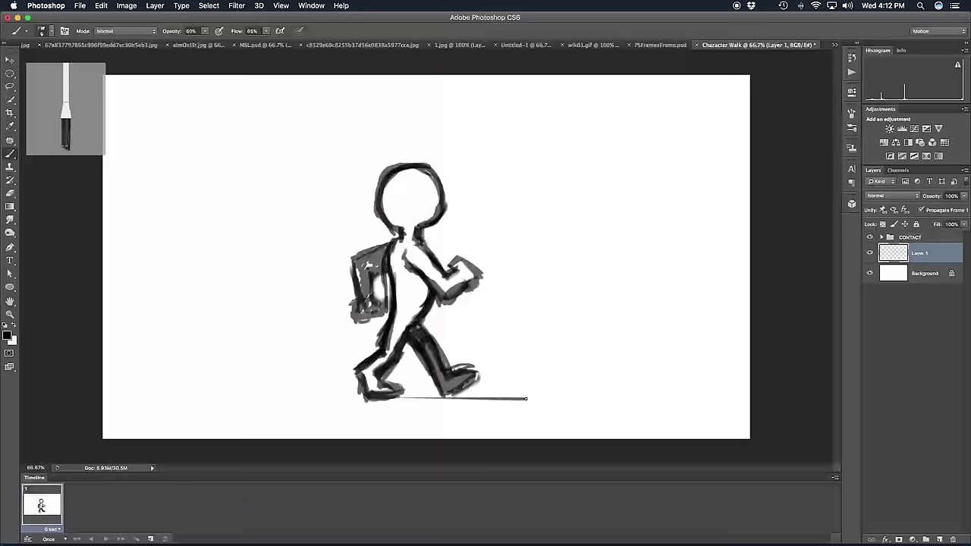
left_click(289, 397, "shift")
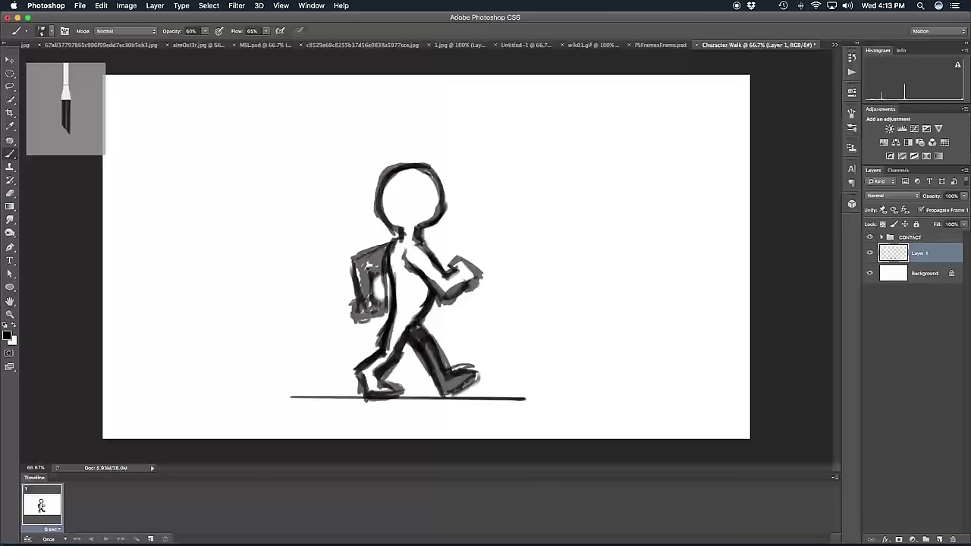
key("alt+bracketright")
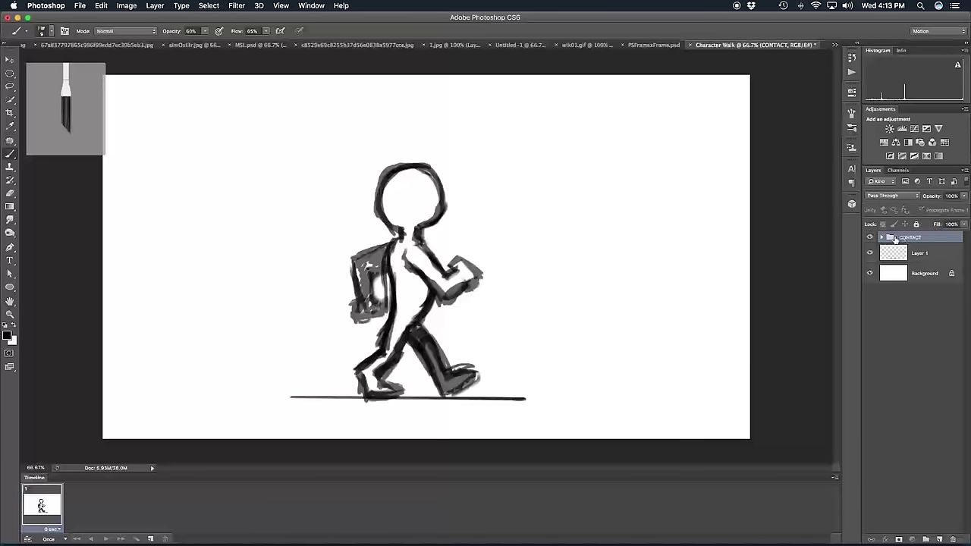
- Duplicate the CONTACT group and rename the 'CONTACT copy' group to RECOIL
mouse_move(907, 239)
left_mouse_down()
mouse_move(922, 293)
mouse_move(924, 439)
mouse_move(940, 540)
left_mouse_up()
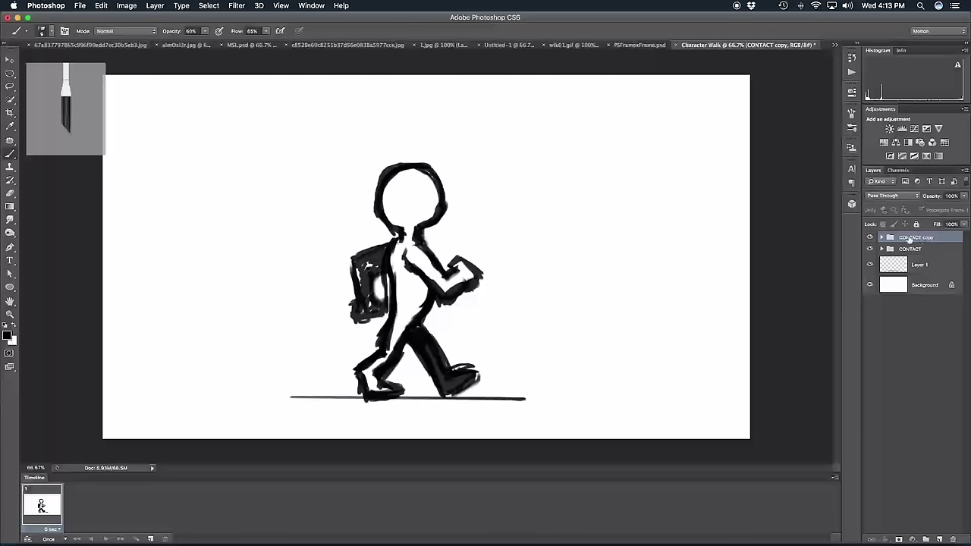
double_click(913, 238)
type("RECOIL")
key("Return")
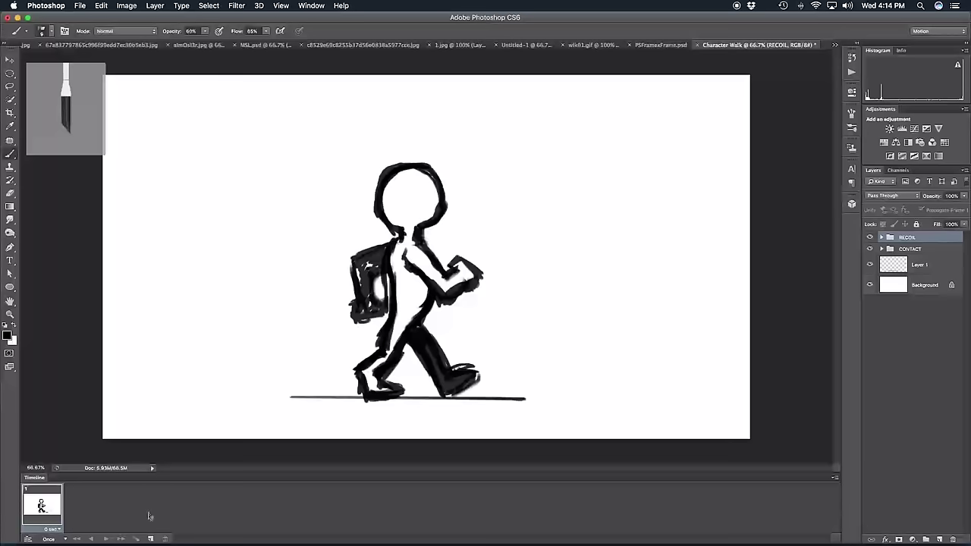
- Add a second frame showing only RECOIL, with its torso and head moved slightly lower
left_click(152, 538)
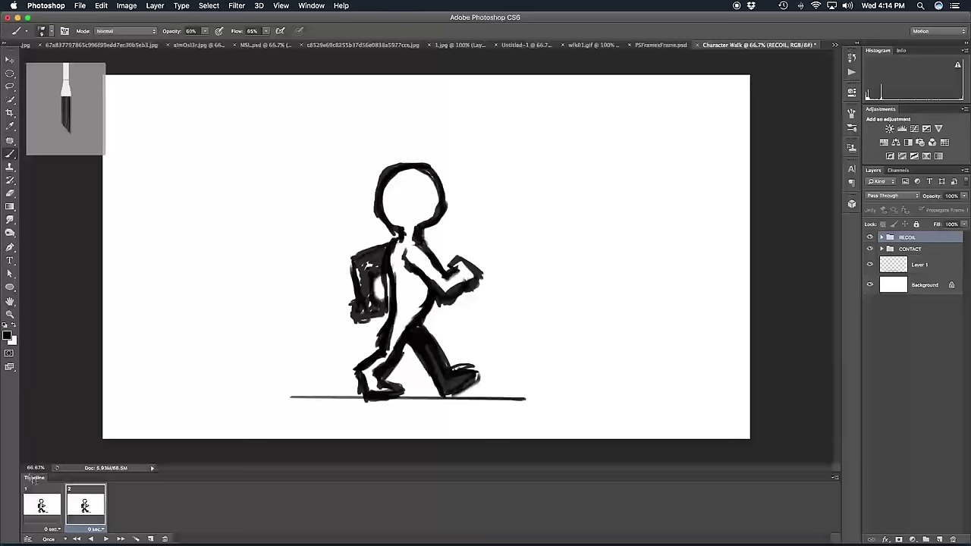
left_click(870, 249)
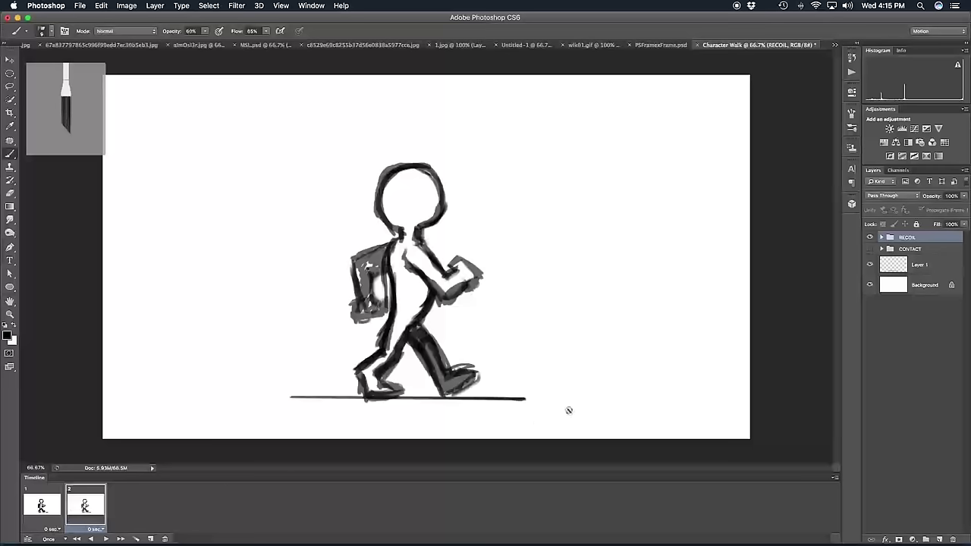
key("v")
left_click_drag(450, 219, 442, 201)
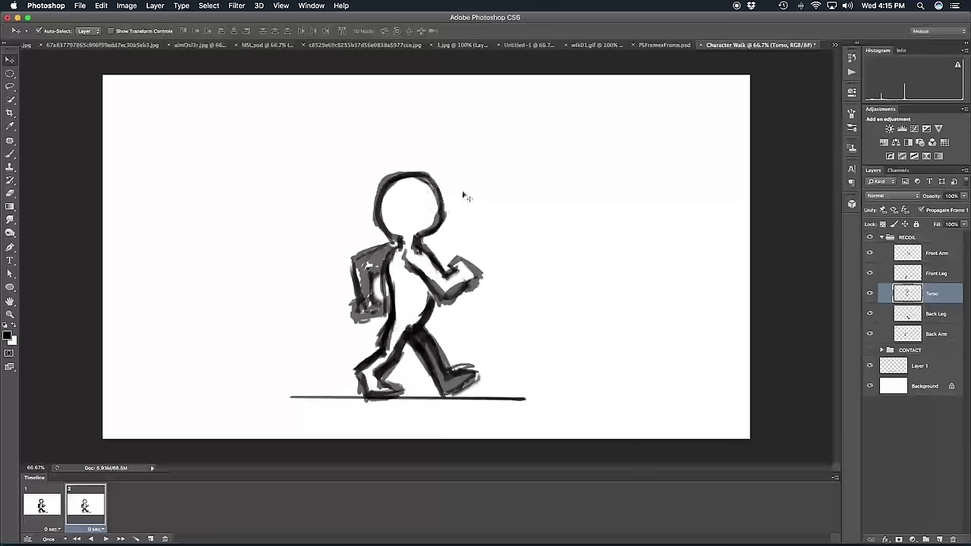
- Flip between frames 1 and 2 to compare the CONTACT and RECOIL poses
left_click(47, 502)
left_click(69, 499)
left_click(47, 502)
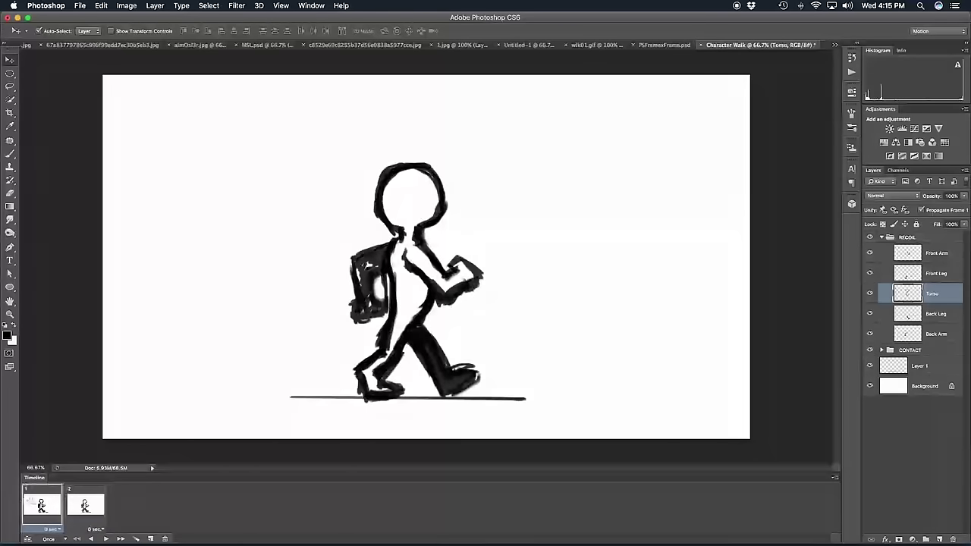
left_click(67, 501)
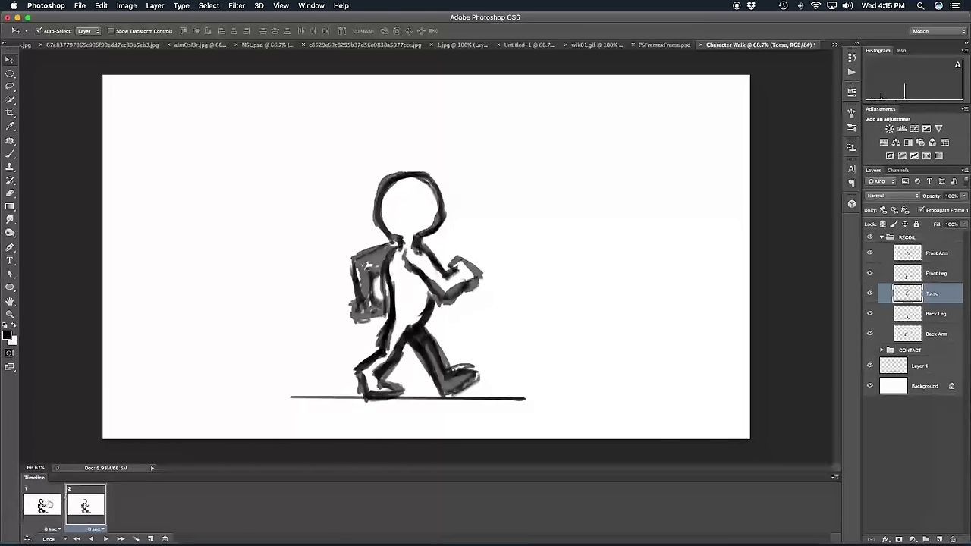
- Compare frames 1 and 2, then select RECOIL's Front Leg layer with auto-select picking individual layers
left_click(45, 503)
left_click(85, 506)
left_click(46, 503)
left_click(84, 507)
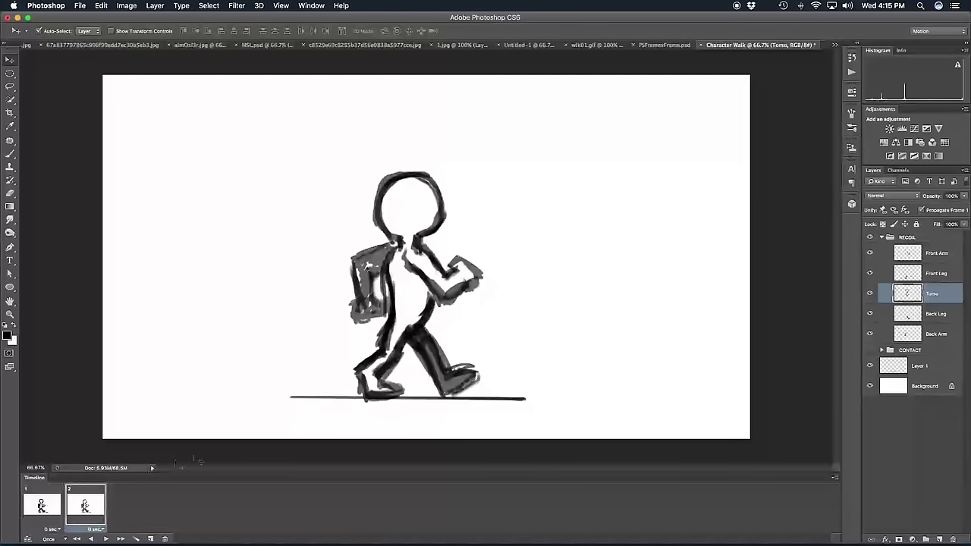
left_click(402, 347)
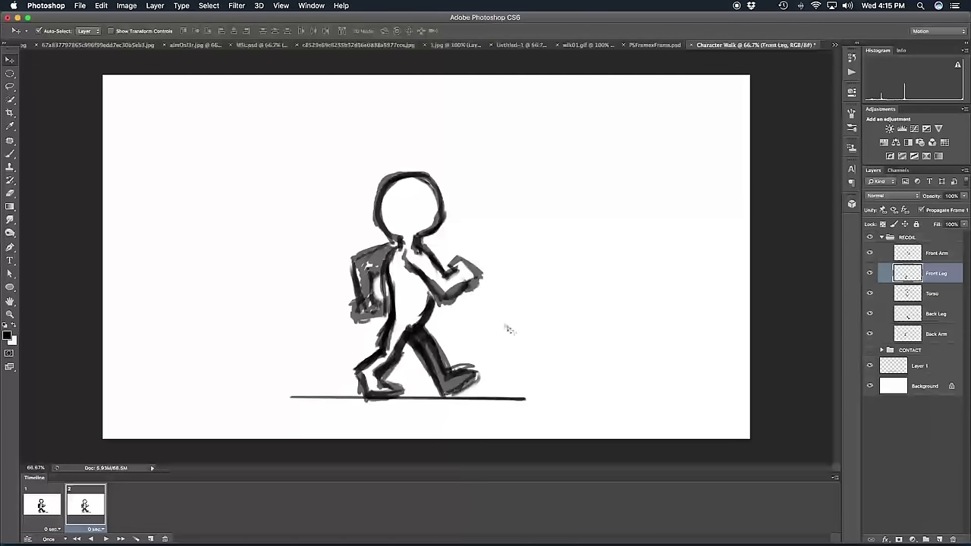
left_click(398, 350)
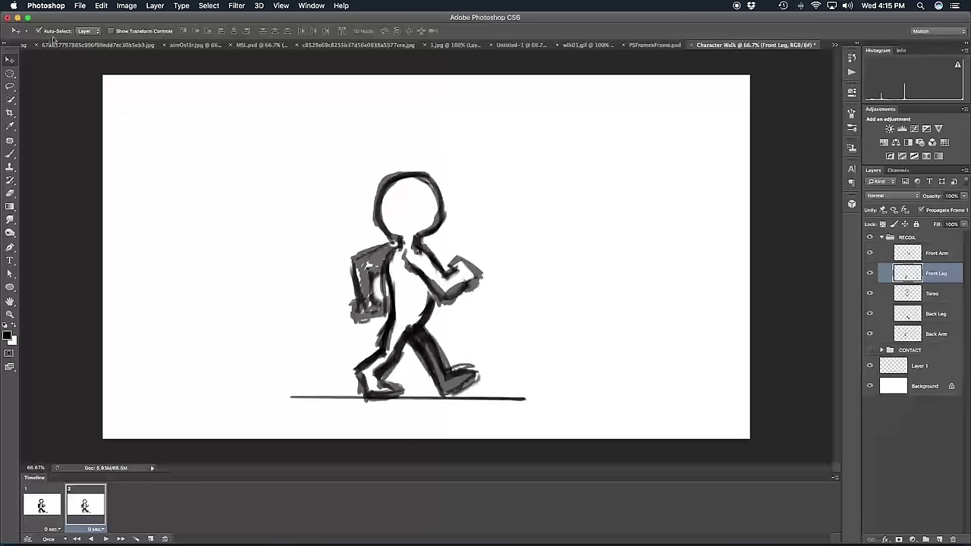
left_click(91, 31)
left_click(83, 32)
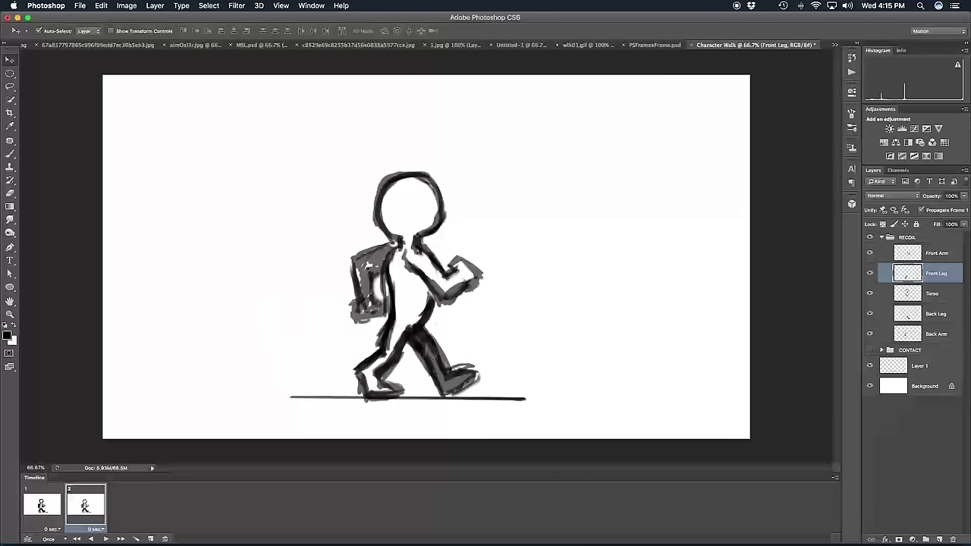
- Erase the straight front leg and repaint it bent, using the visible CONTACT pose as reference
key("e")
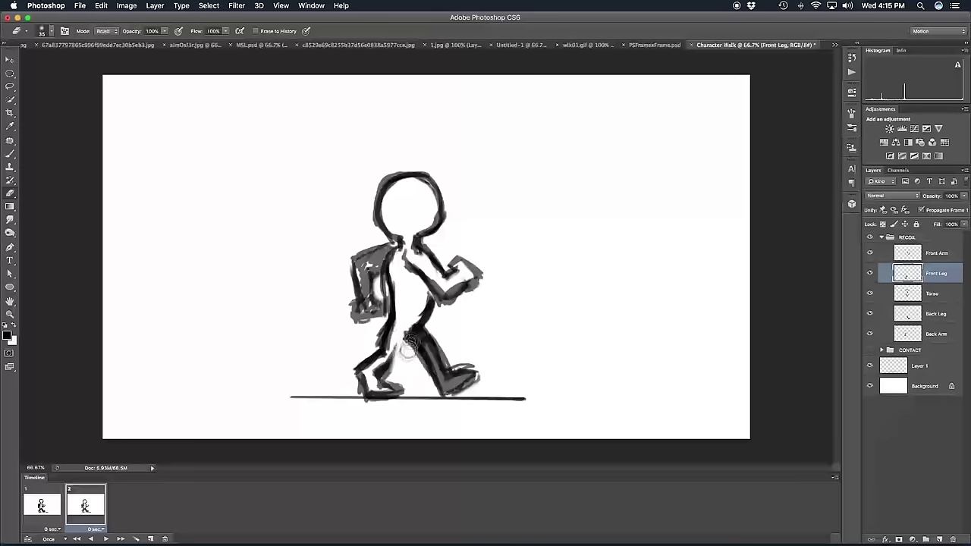
mouse_move(394, 355)
left_mouse_down()
mouse_move(375, 328)
mouse_move(361, 363)
mouse_move(379, 386)
mouse_move(369, 394)
mouse_move(410, 386)
left_mouse_up()
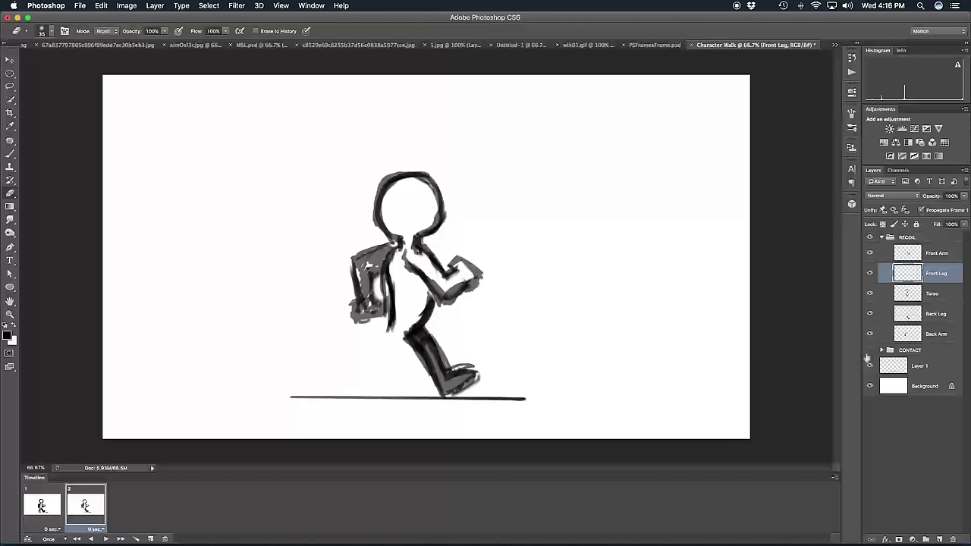
left_click(871, 351)
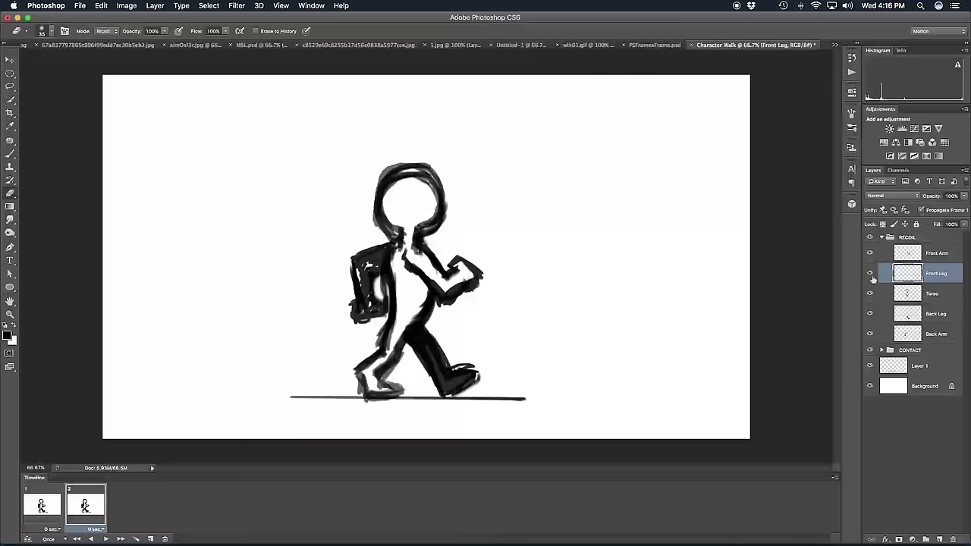
key("b")
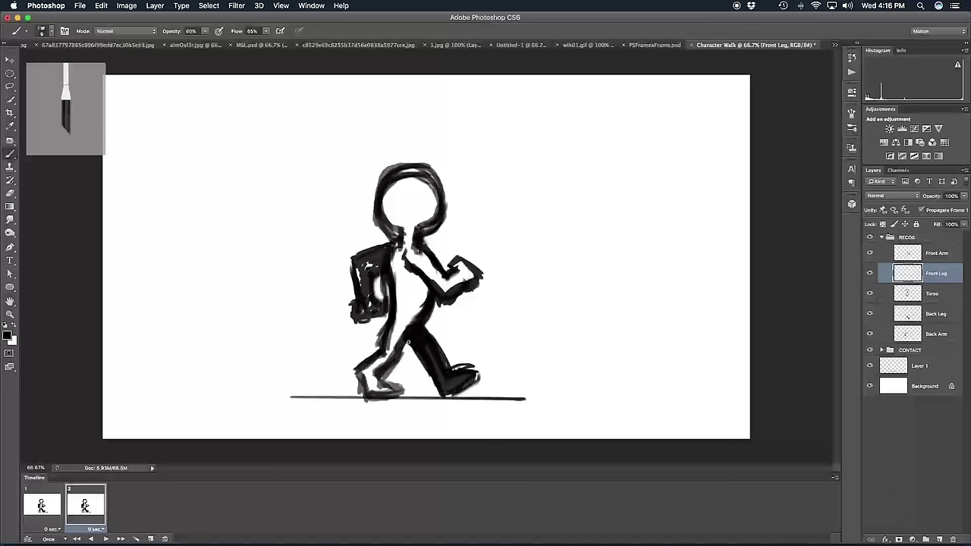
mouse_move(402, 346)
left_mouse_down()
mouse_move(373, 364)
mouse_move(362, 389)
mouse_move(394, 334)
left_mouse_up()
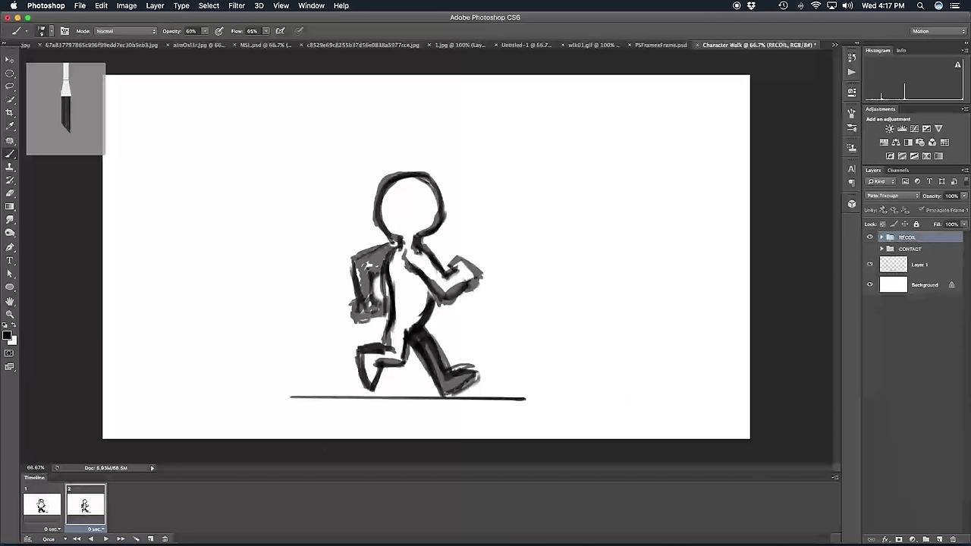
- Flip repeatedly between frames 1 and 2, toggling RECOIL's visibility, to compare the two poses
left_click(42, 505)
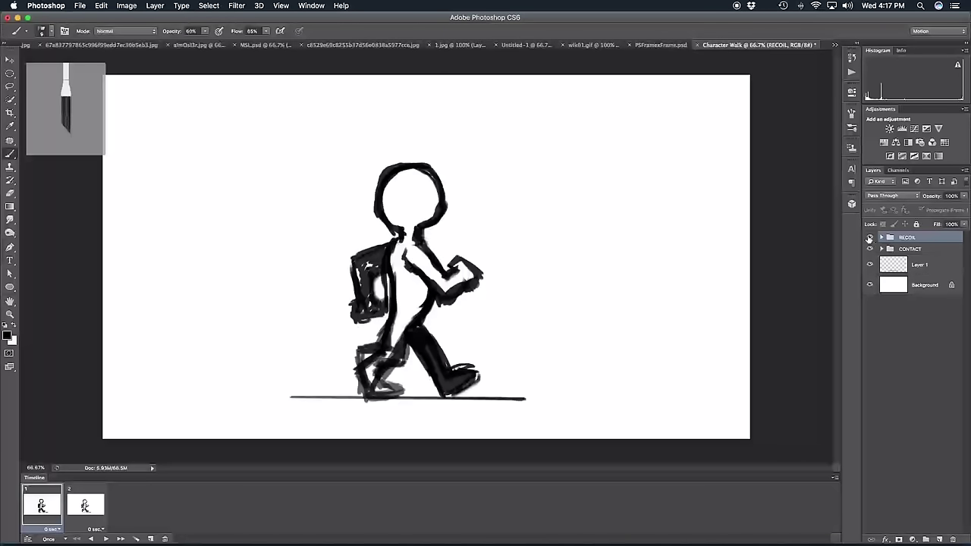
left_click(86, 505)
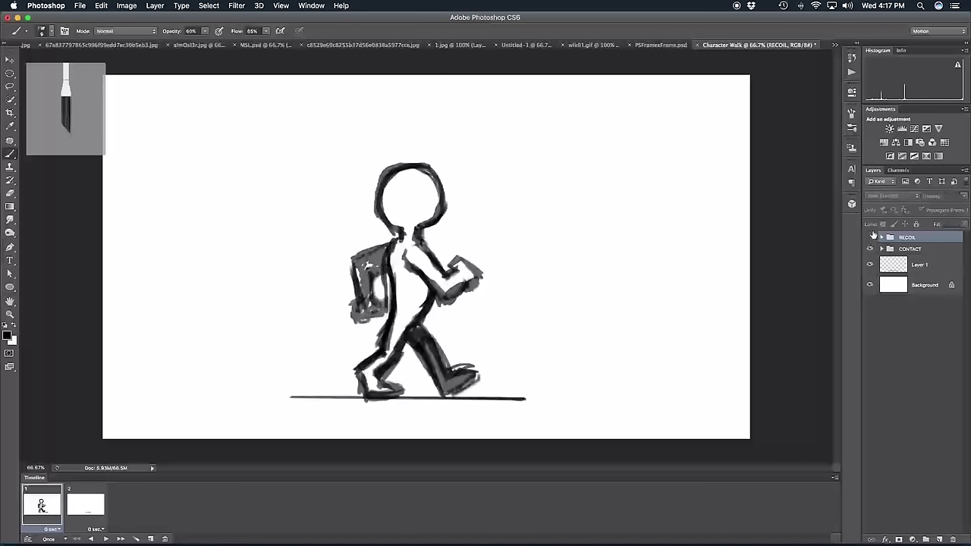
left_click(870, 237)
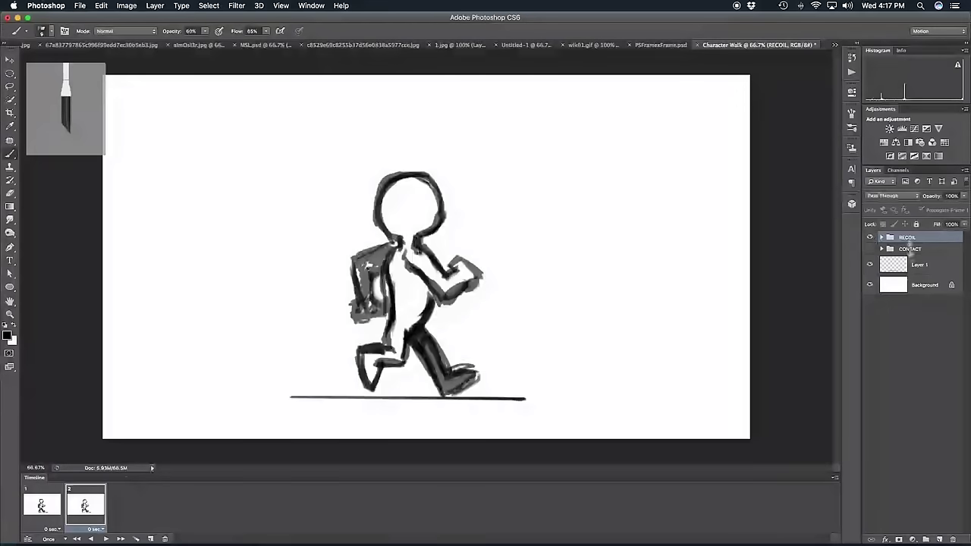
left_click(870, 238)
left_click(41, 505)
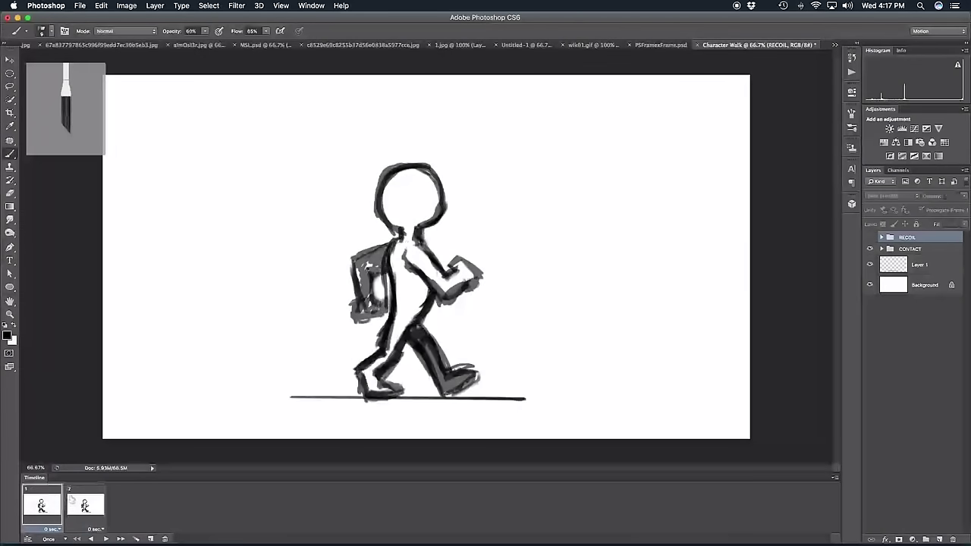
left_click(85, 505)
left_click(42, 505)
left_click(85, 504)
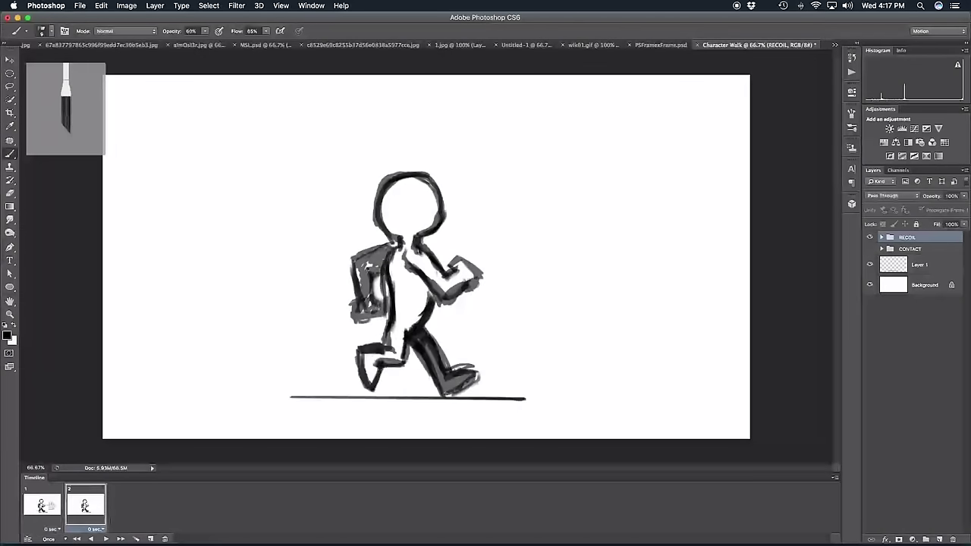
left_click(42, 505)
left_click(85, 505)
left_click(42, 505)
left_click(85, 504)
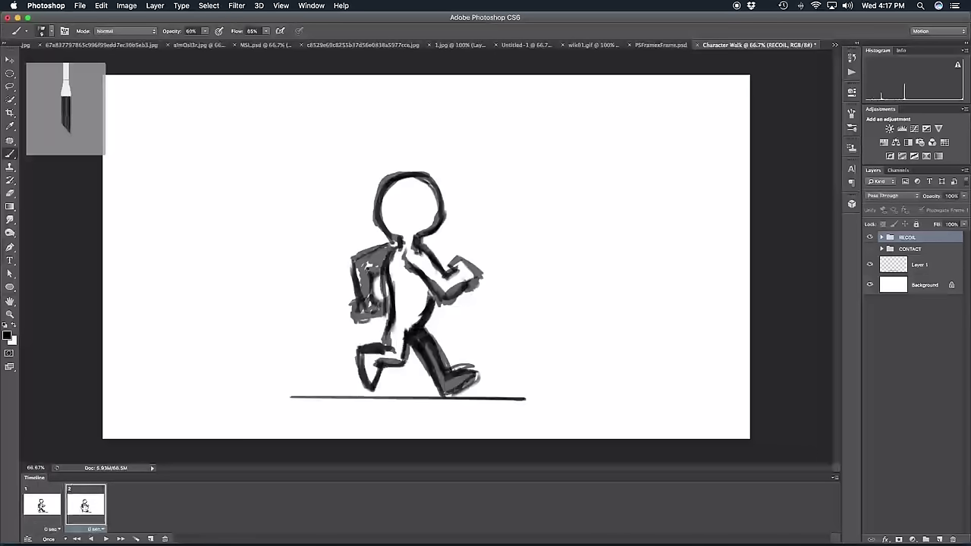
left_click(42, 504)
left_click(85, 504)
left_click(41, 504)
left_click(89, 515)
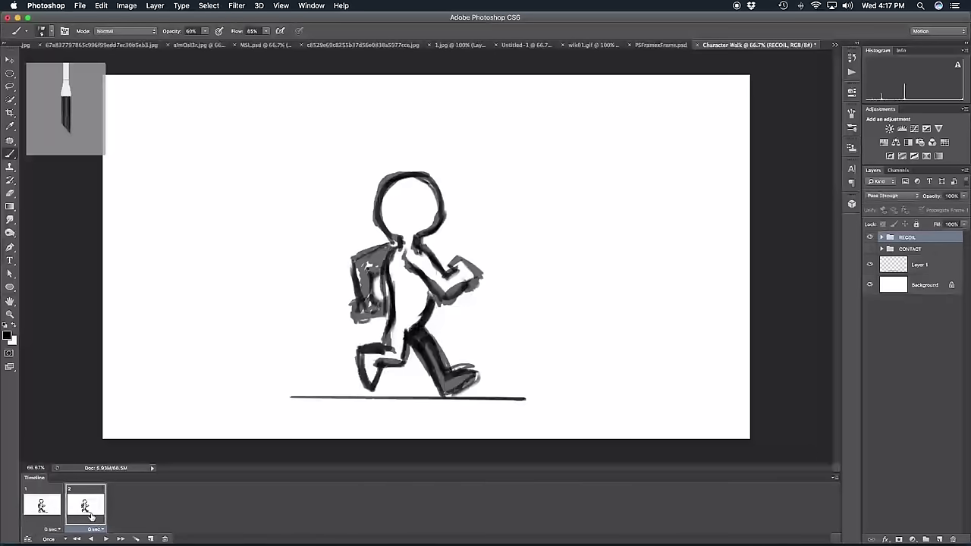
- Back on frame 2, expand the RECOIL group to reach its Front Arm layer
left_click(883, 237)
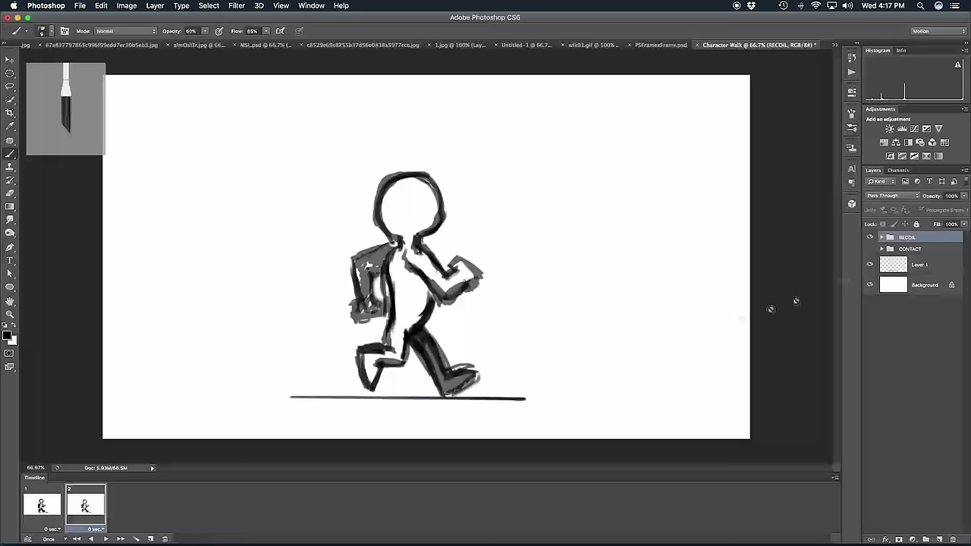
left_click(42, 505)
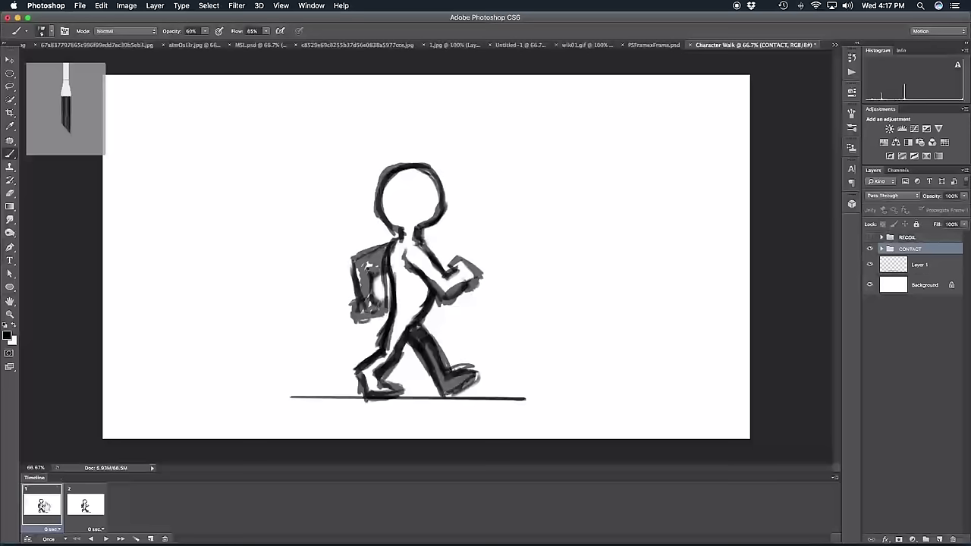
left_click(85, 504)
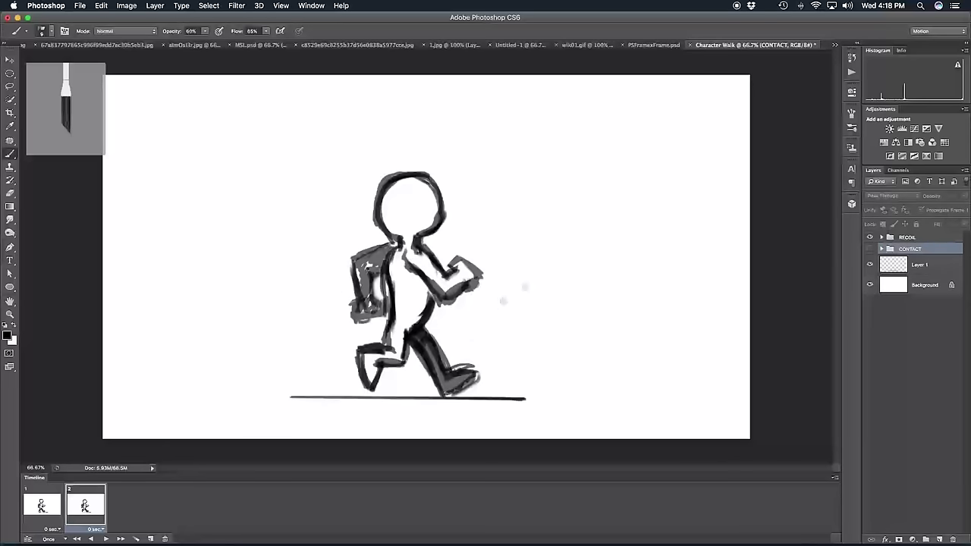
left_click(881, 237)
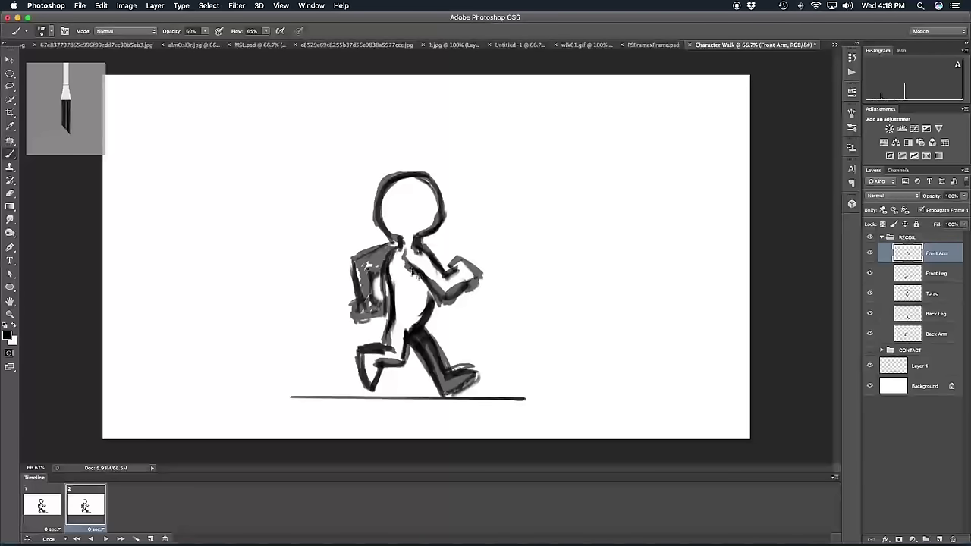
- Rotate the Front Arm around a pivot at the shoulder with Free Transform and commit
key("super+t")
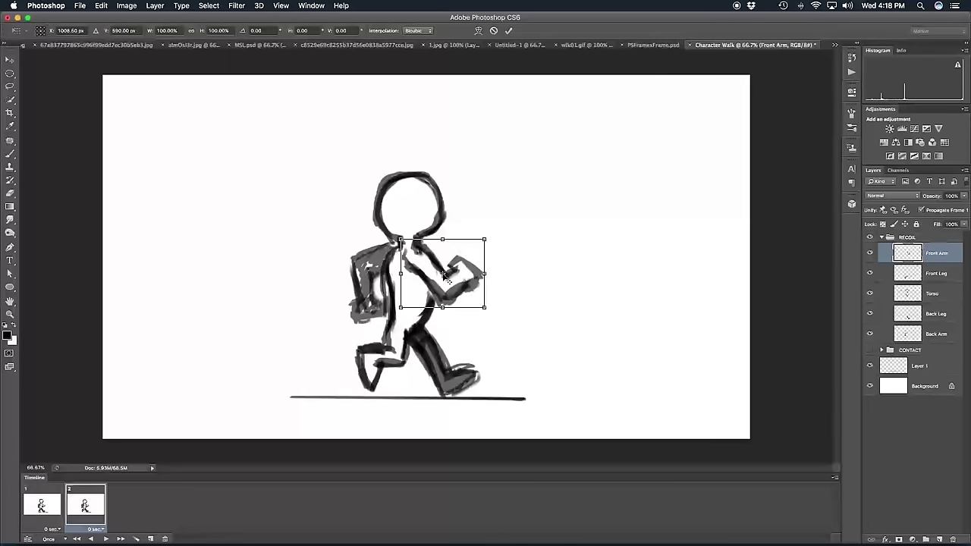
left_click_drag(445, 277, 416, 256)
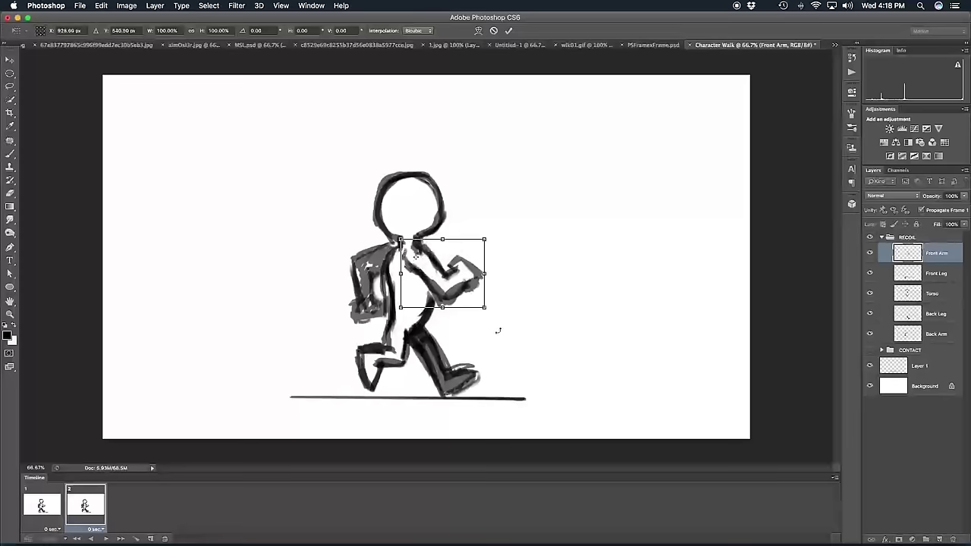
left_click_drag(499, 334, 512, 303)
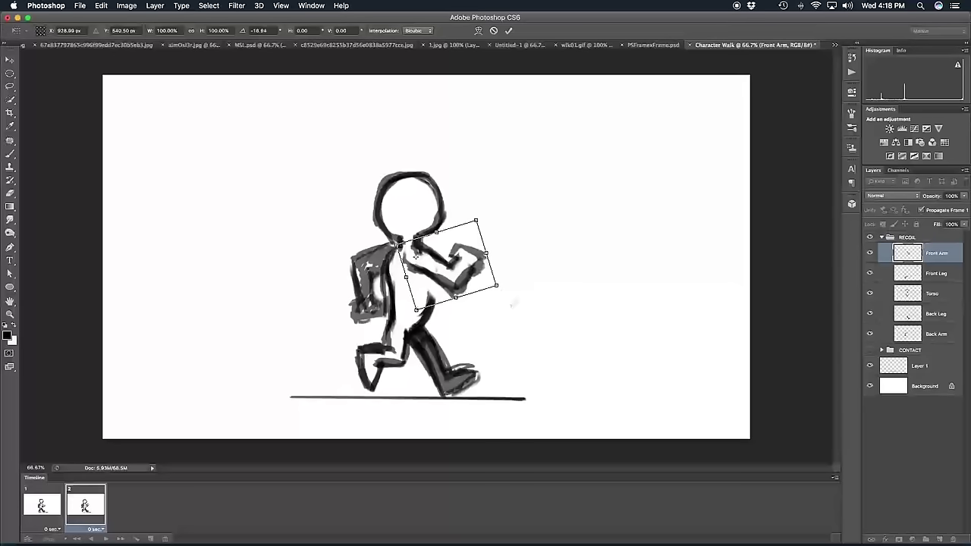
left_click(508, 30)
key("b")
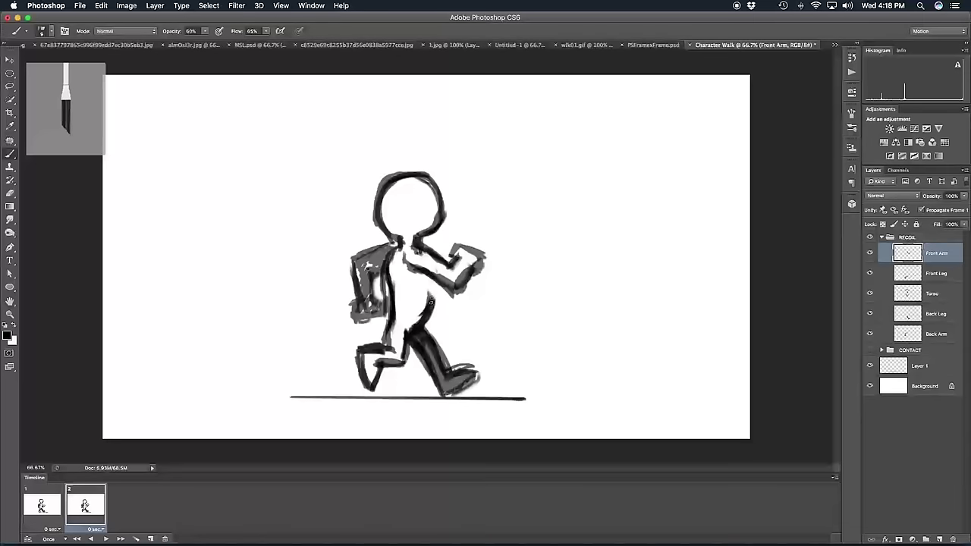
- Brush over the Torso contour, shift the Back Arm left, and redraw the Back Leg smaller
left_click(940, 295)
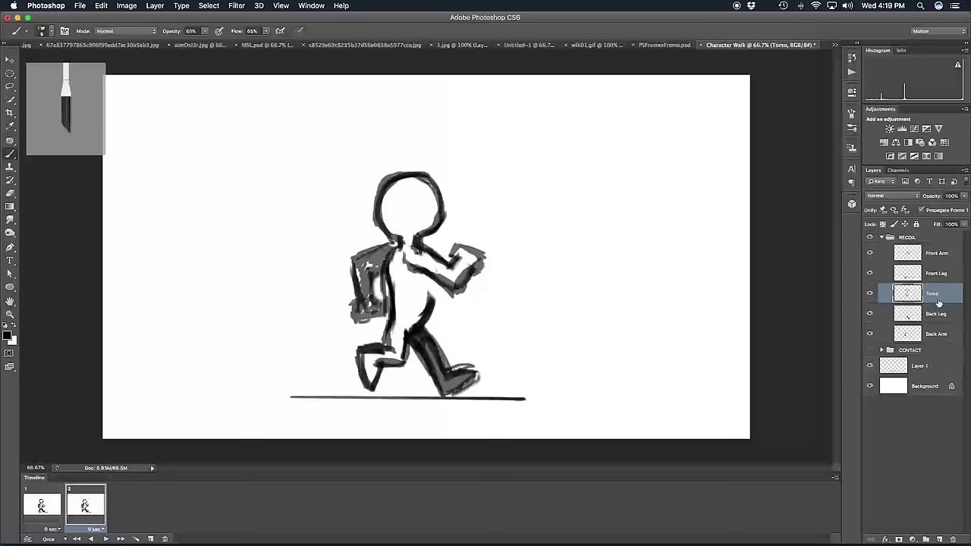
left_click_drag(435, 275, 430, 306)
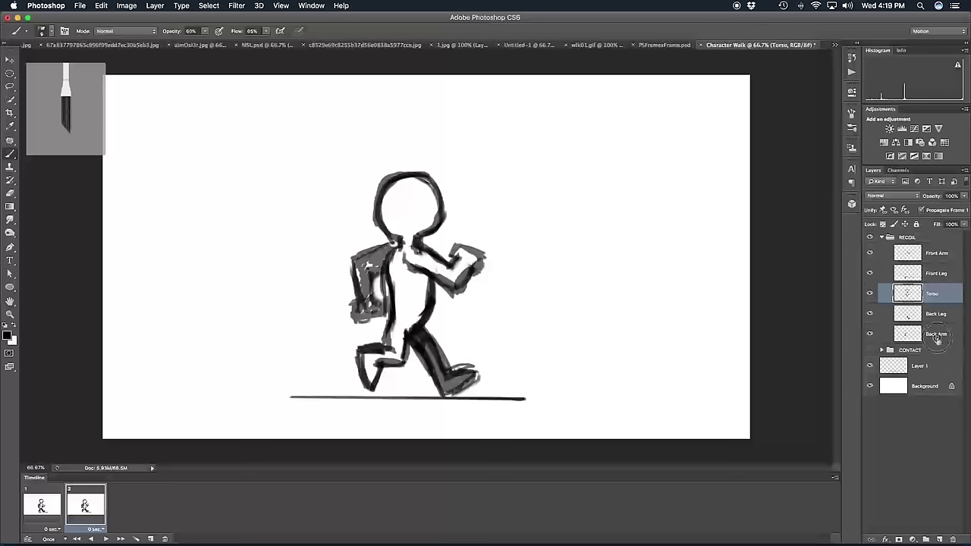
left_click(907, 334)
left_click_drag(368, 284, 349, 274)
left_click(908, 314)
mouse_move(456, 372)
left_mouse_down()
mouse_move(429, 338)
mouse_move(441, 402)
left_mouse_up()
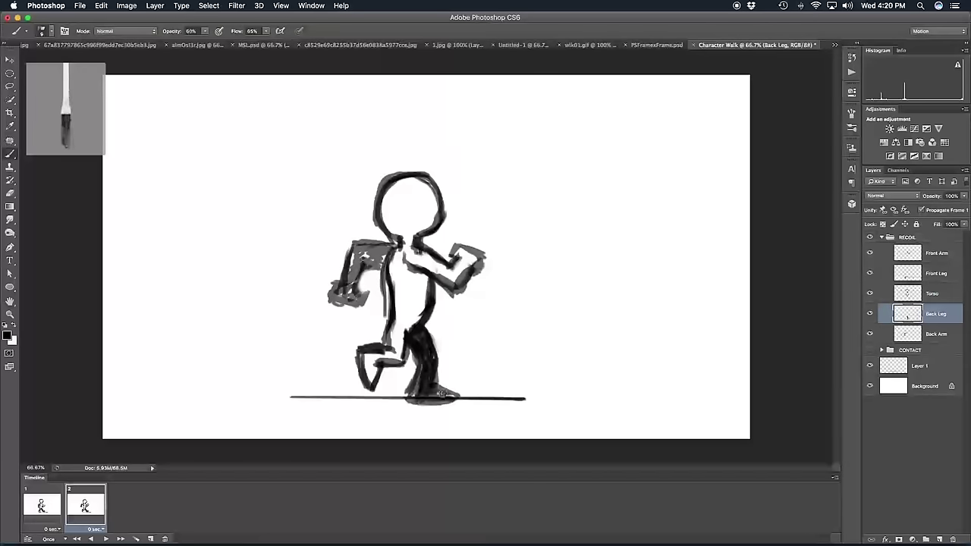
- Compare frames 1 and 2, ending on frame 1's CONTACT pose
key("space")
left_click(48, 503)
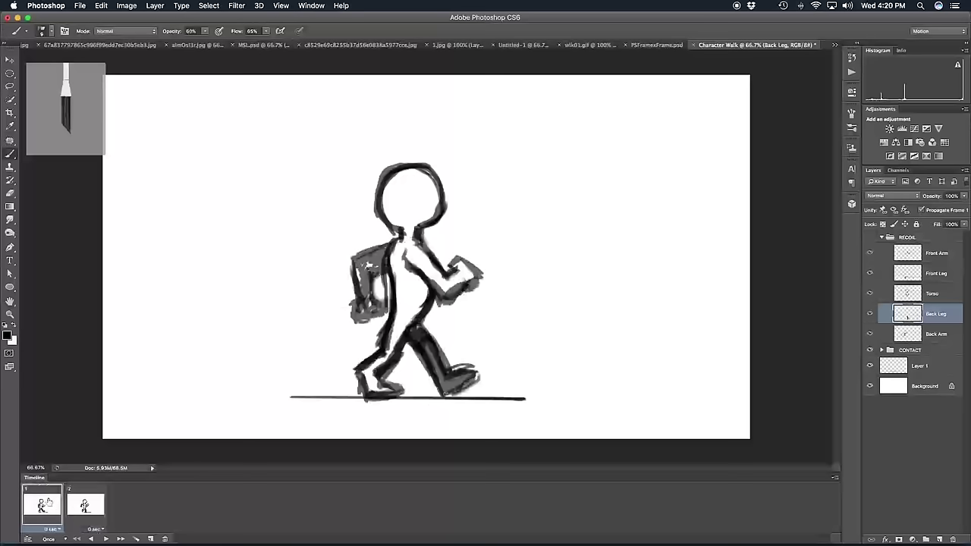
left_click(85, 506)
left_click(47, 508)
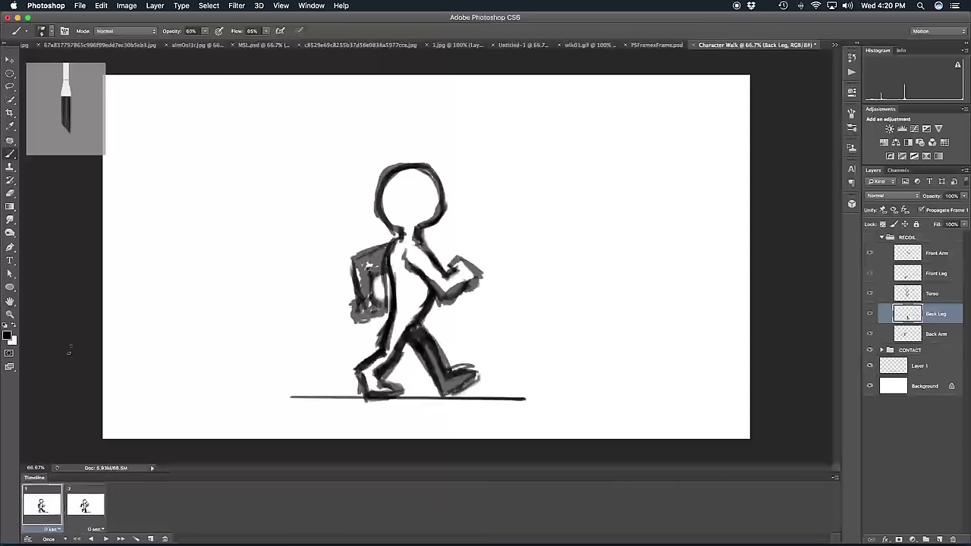
- Set looping to Forever, give both frames a 0.2 s delay, and preview playback before stopping
left_click(49, 540)
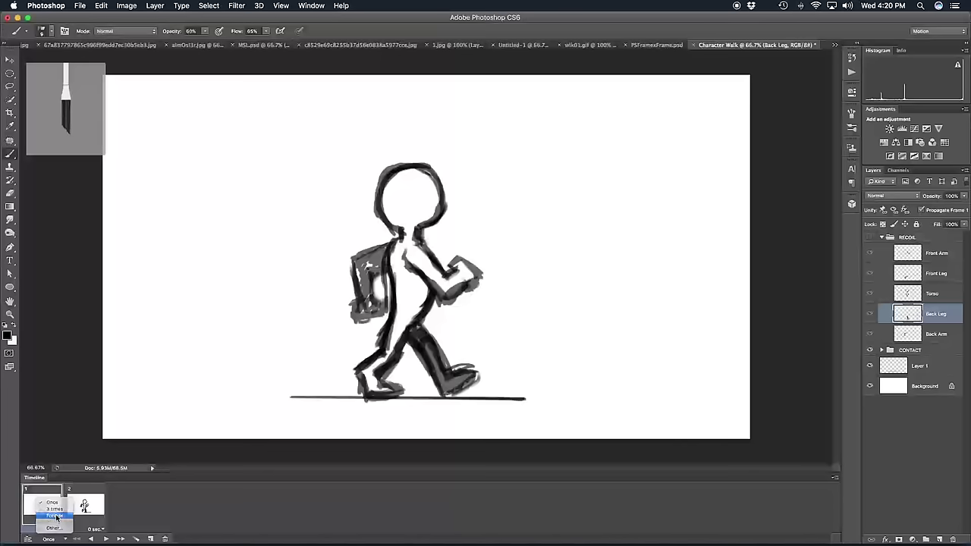
left_click(56, 518)
left_click(85, 505, "shift")
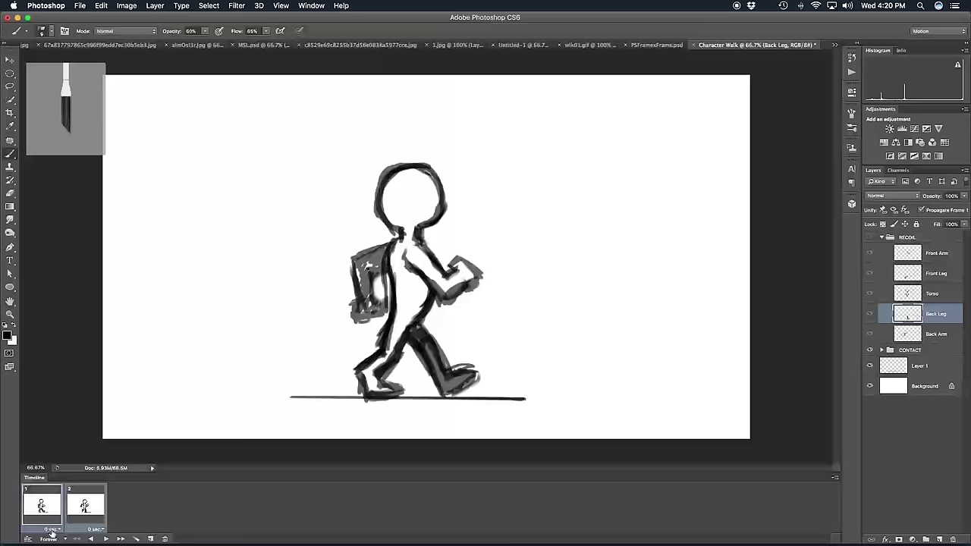
left_click(51, 530)
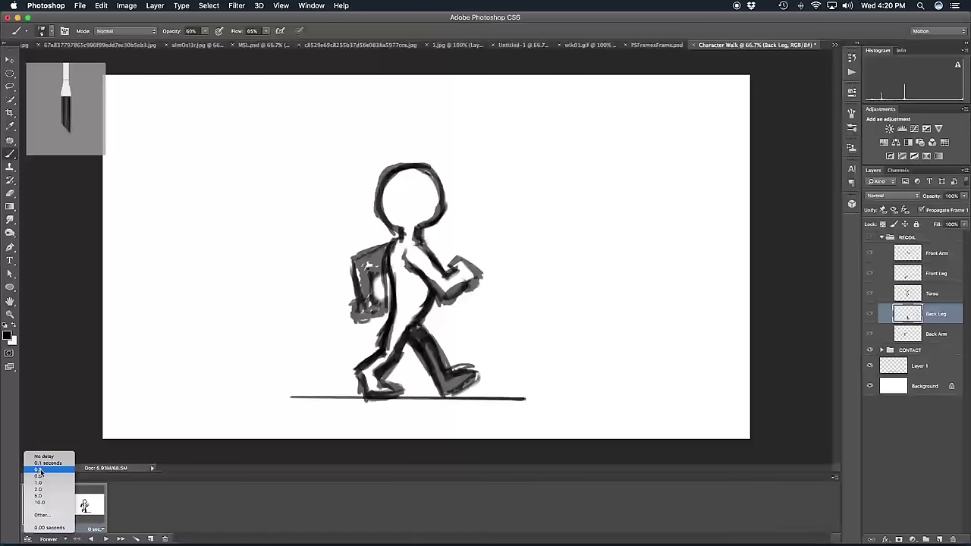
left_click(43, 470)
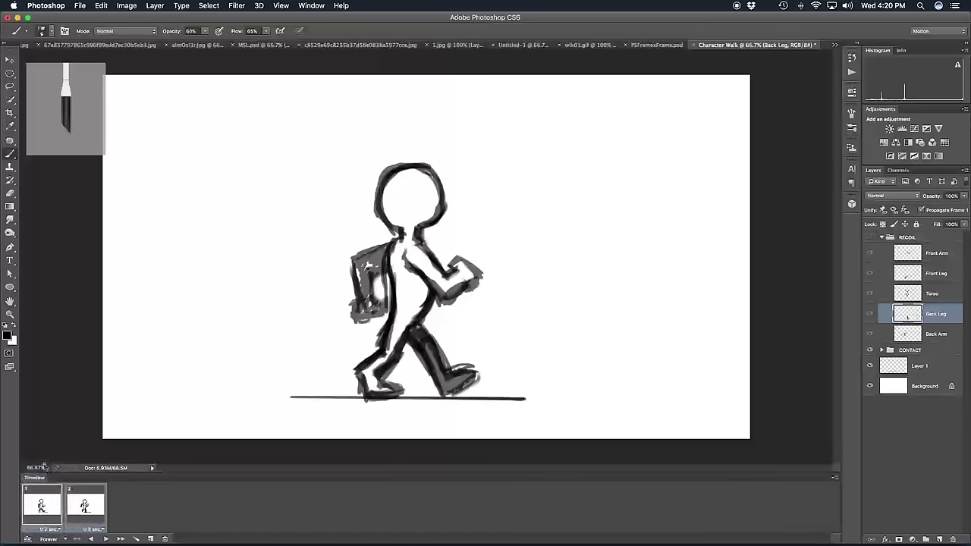
left_click(105, 539)
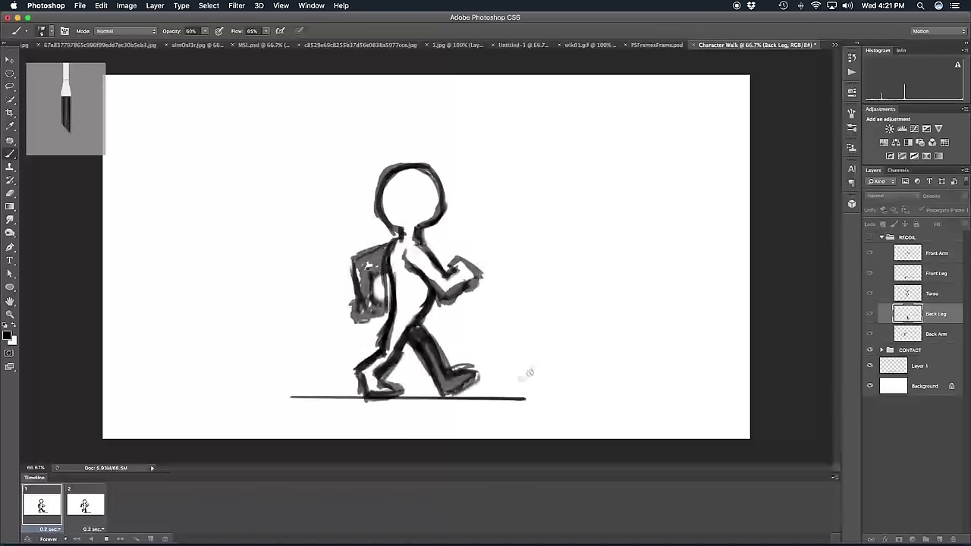
key("space")
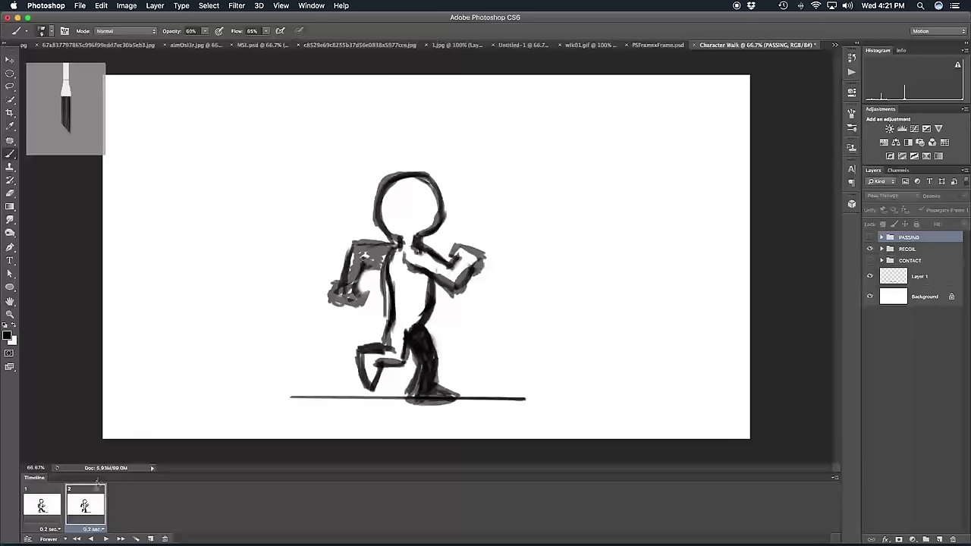
- Duplicate the frame twice to create frames 3 and 4, making the PASSING group visible
left_click(150, 539)
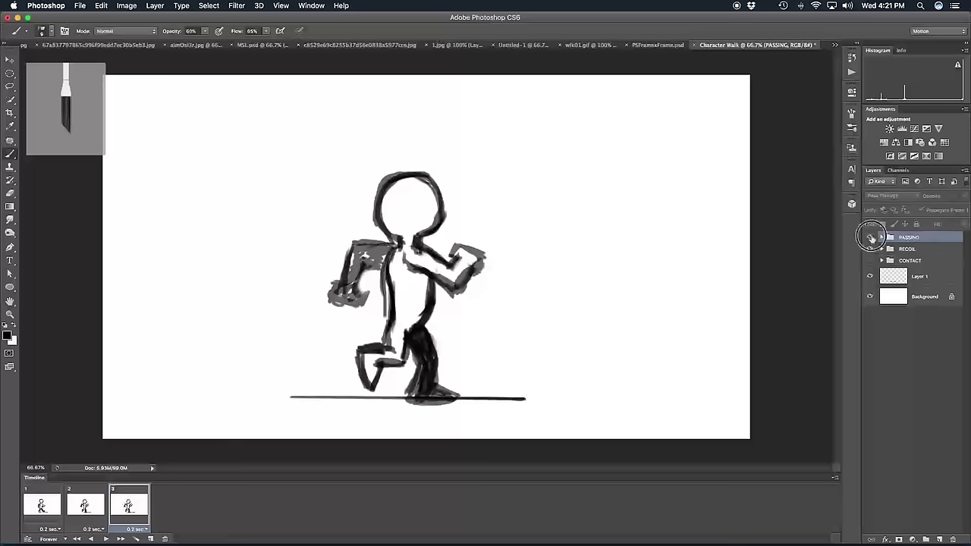
left_click(871, 237)
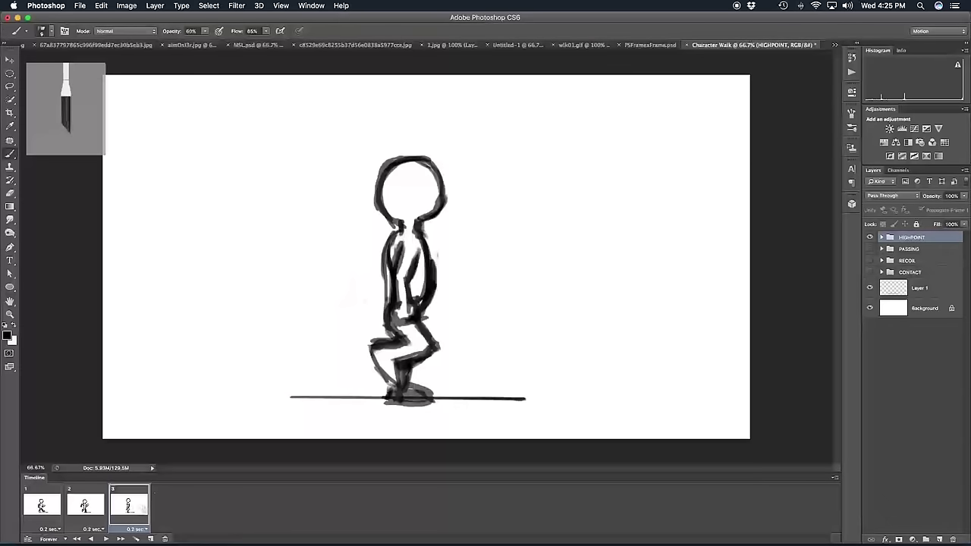
left_click(151, 540)
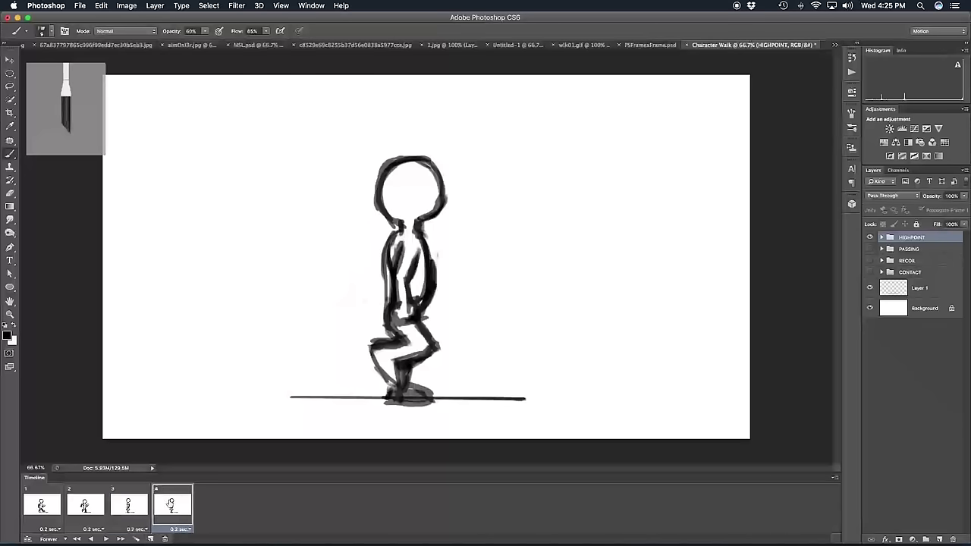
- Step through all four frames, then set frame 3 to show PASSING with HIGHPOINT hidden
left_click(35, 497)
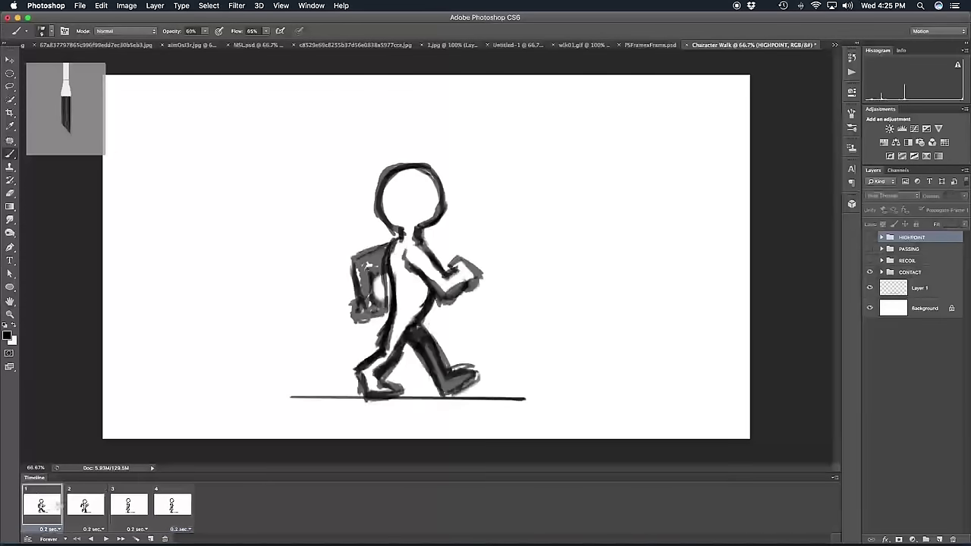
left_click(89, 505)
left_click(141, 507)
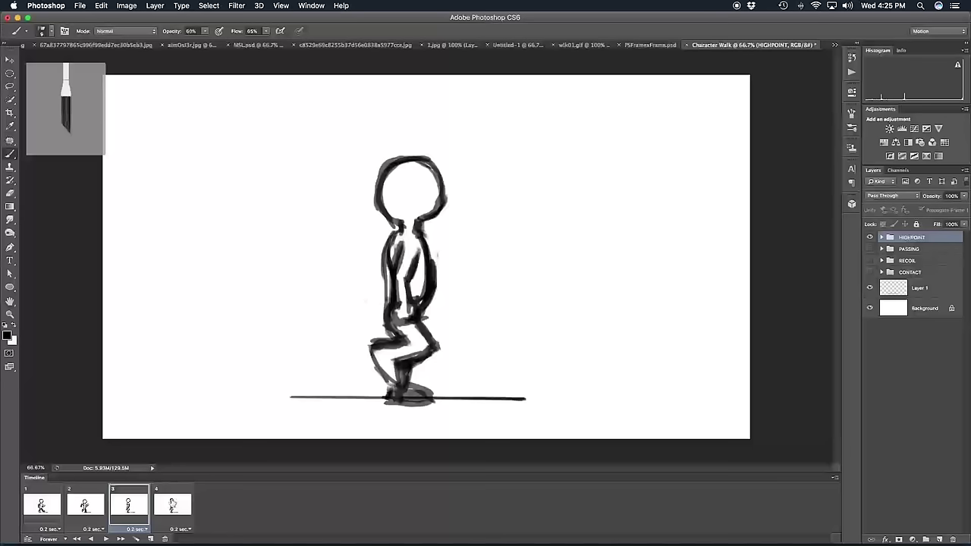
left_click(172, 504)
left_click(128, 504)
left_click(869, 238)
left_click(869, 249)
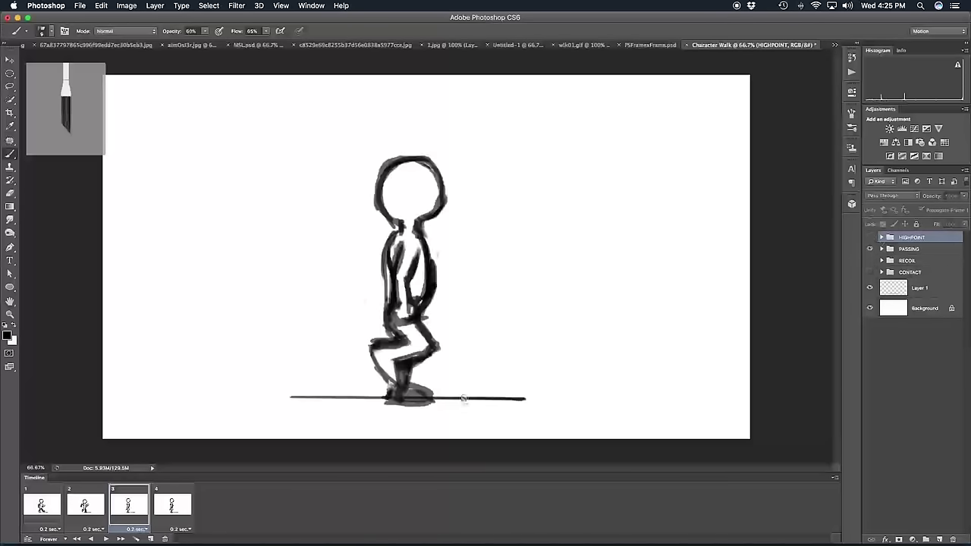
- Make frame 4 show HIGHPOINT, then expand the HIGHPOINT group to reveal its layers
left_click(174, 501)
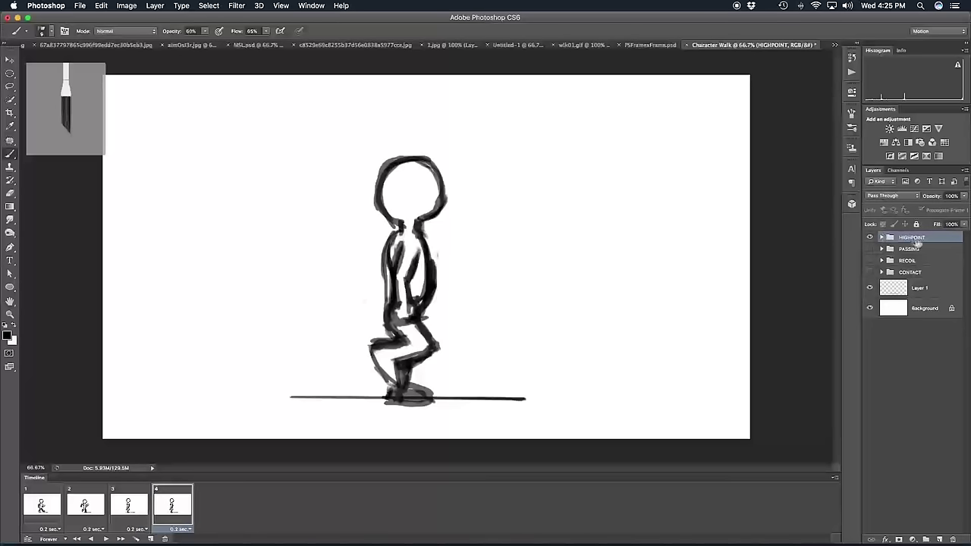
left_click(870, 237)
left_click(870, 237)
left_click(871, 238)
left_click(882, 237)
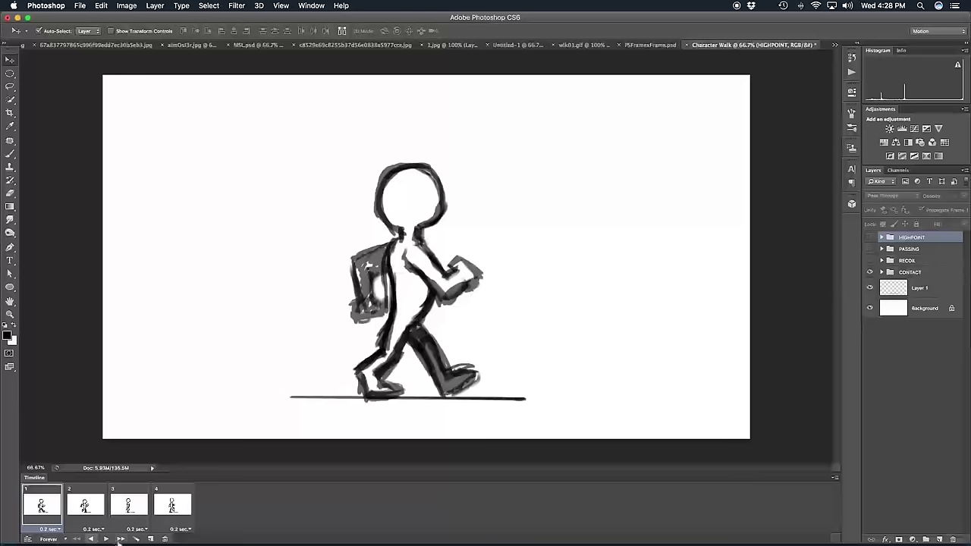
left_click(49, 540)
left_click(51, 517)
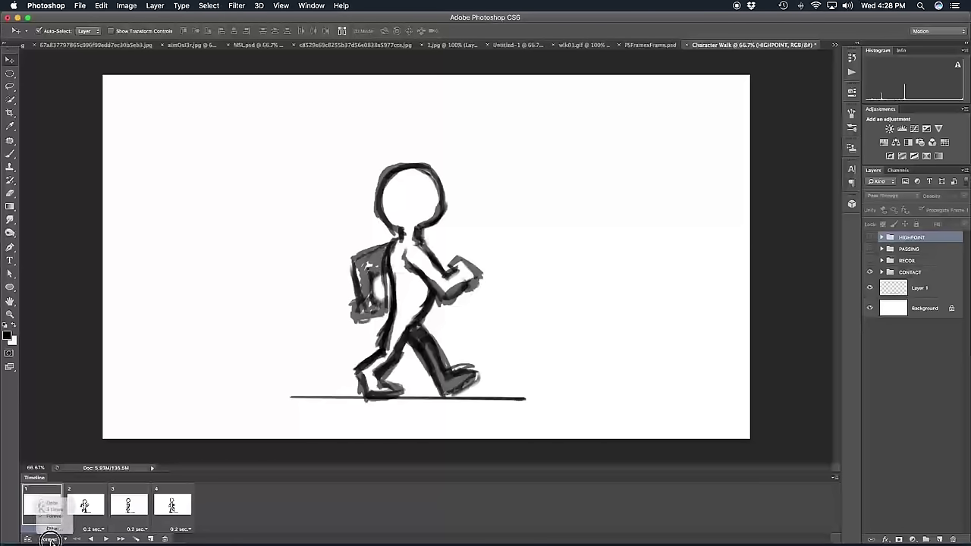
left_click(107, 540)
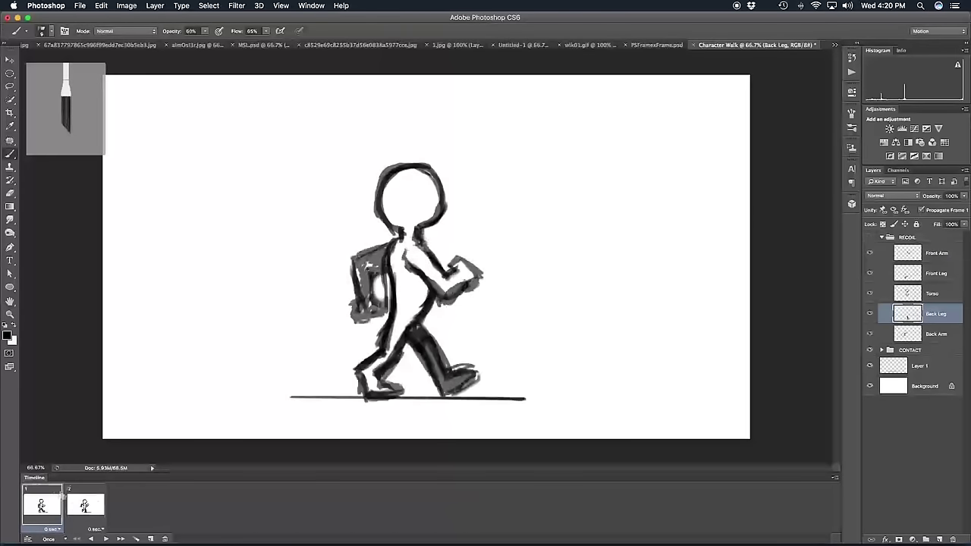
left_click(85, 505)
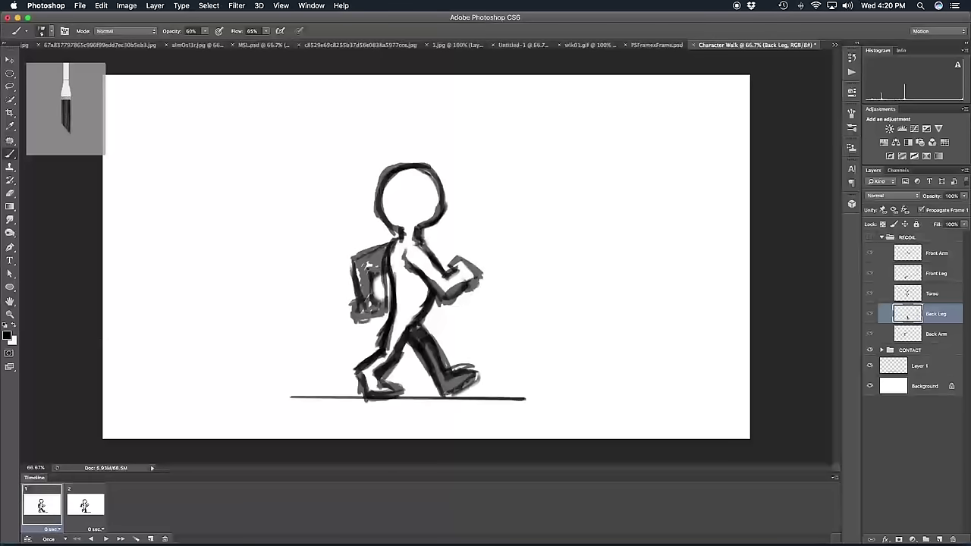